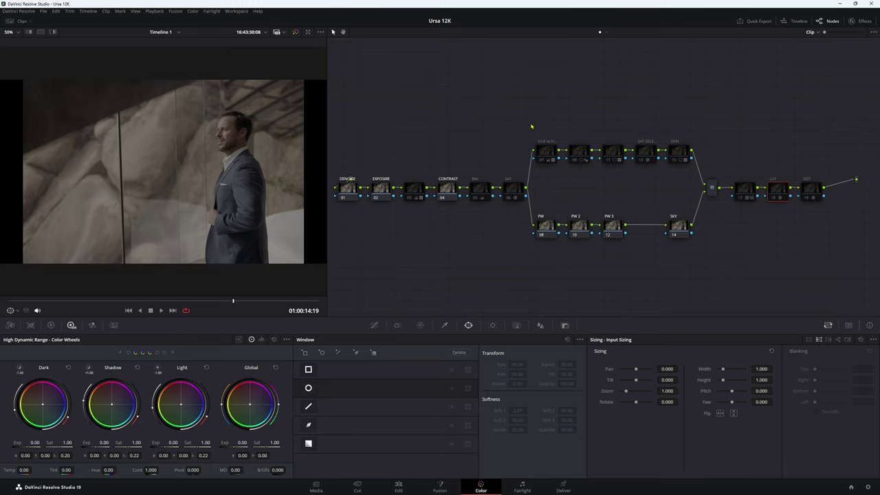
Review the project's Camera Raw settings for the Blackmagic RAW profile, including the color space and gamma options, without saving.
left_click_drag(326, 144, 372, 148)
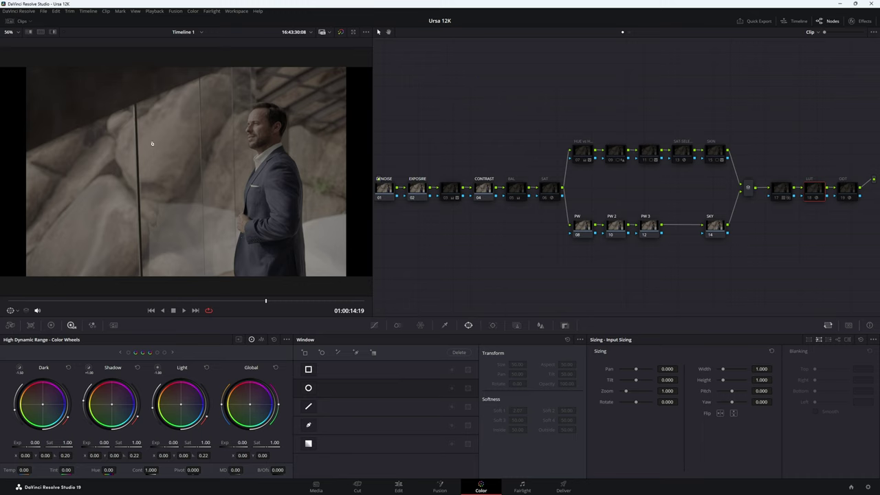
left_click_drag(372, 162, 254, 163)
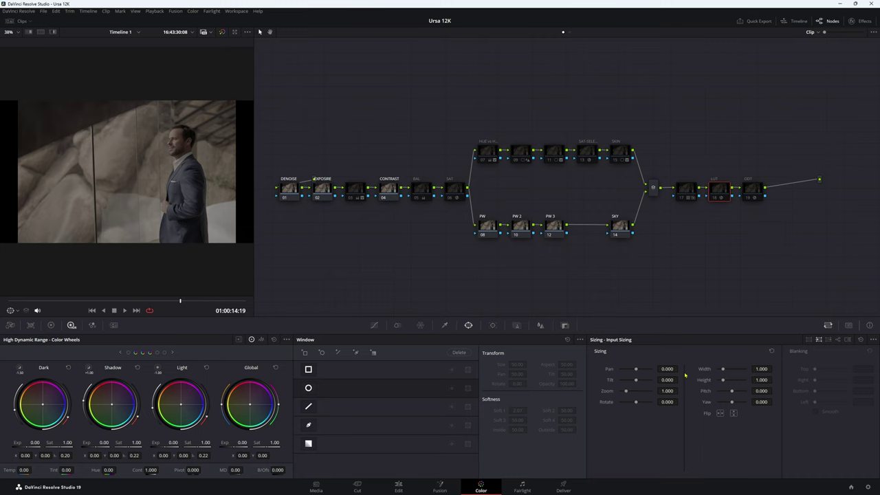
left_click(867, 488)
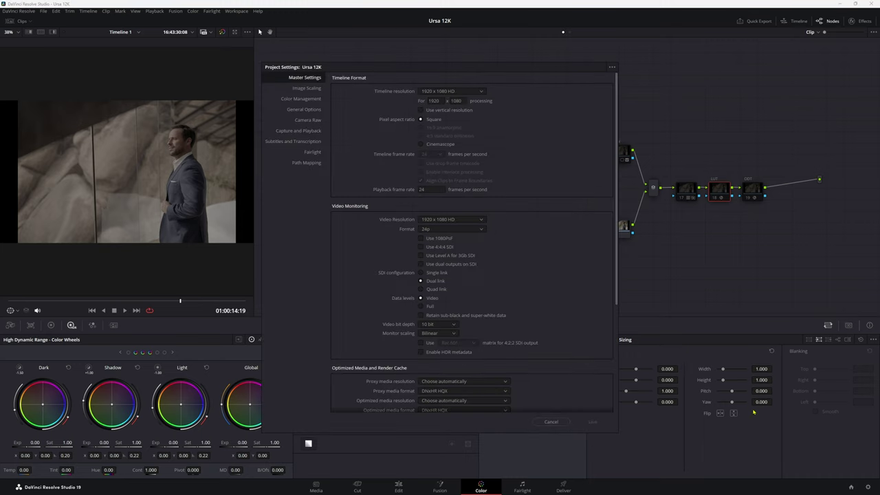
left_click(313, 120)
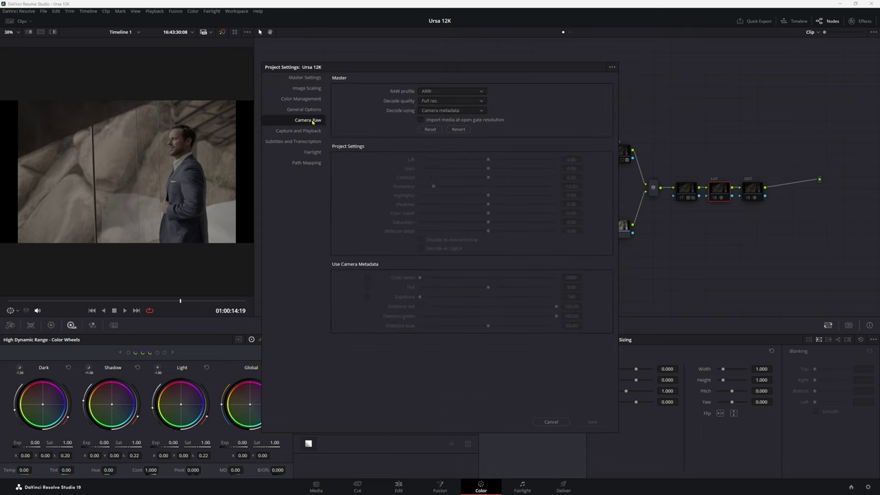
left_click(433, 91)
left_click(447, 109)
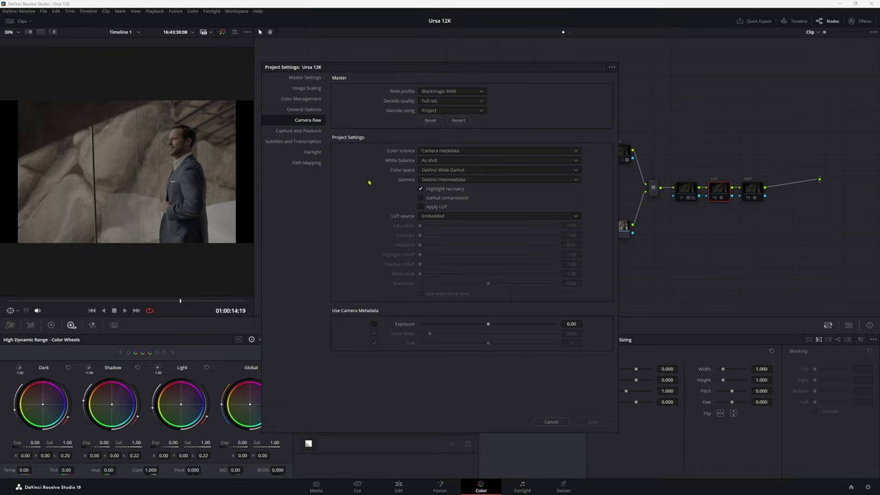
left_click(469, 172)
left_click(334, 196)
left_click(481, 179)
scroll(464, 204, "up", 3)
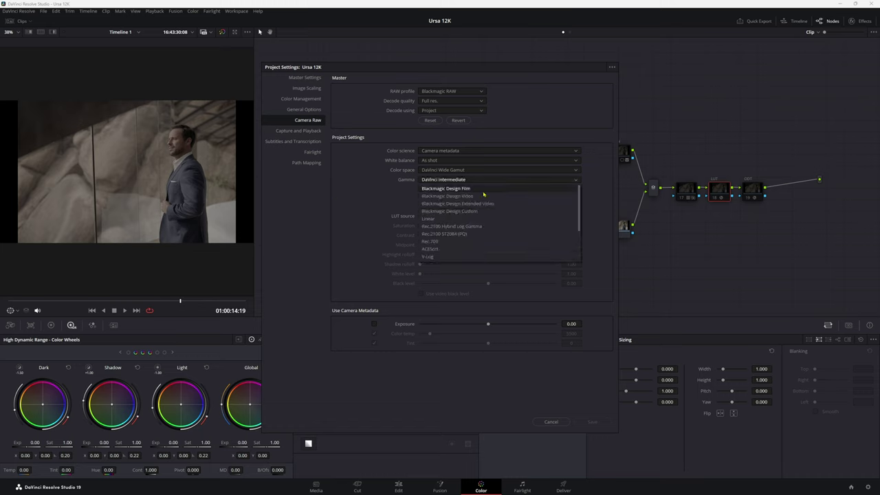
left_click(346, 199)
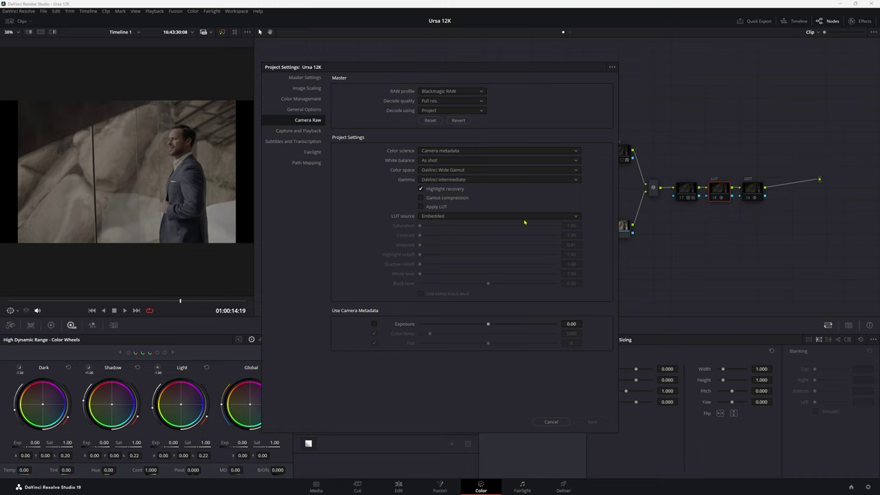
left_click(552, 421)
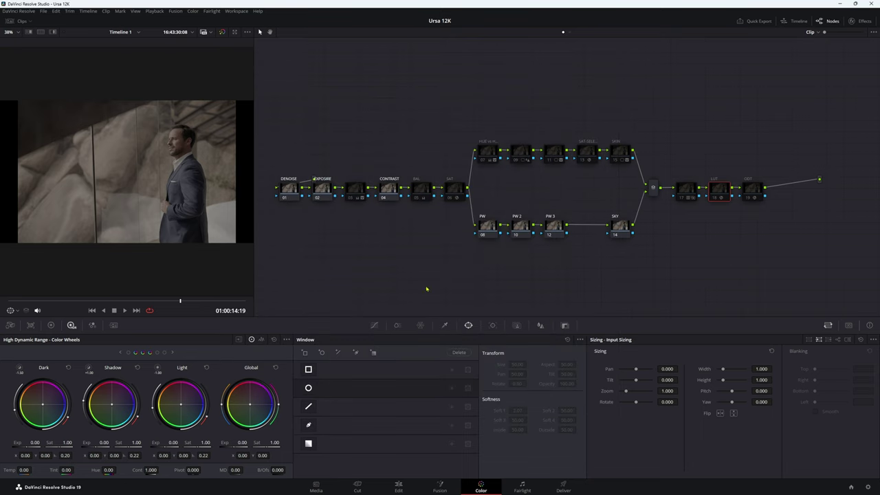
Move the parallel mixer node back between the two branches and place the DENOISE node below the start of the graph.
left_click_drag(648, 195, 574, 198)
left_click_drag(755, 193, 752, 198)
left_click_drag(288, 189, 306, 239)
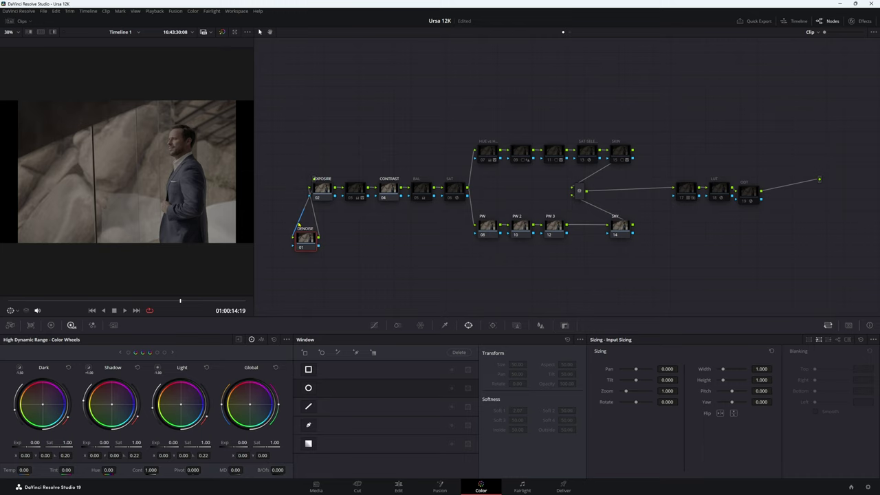
Move the ODT node above the upper branch of the graph and enable it.
left_click_drag(754, 197, 605, 94)
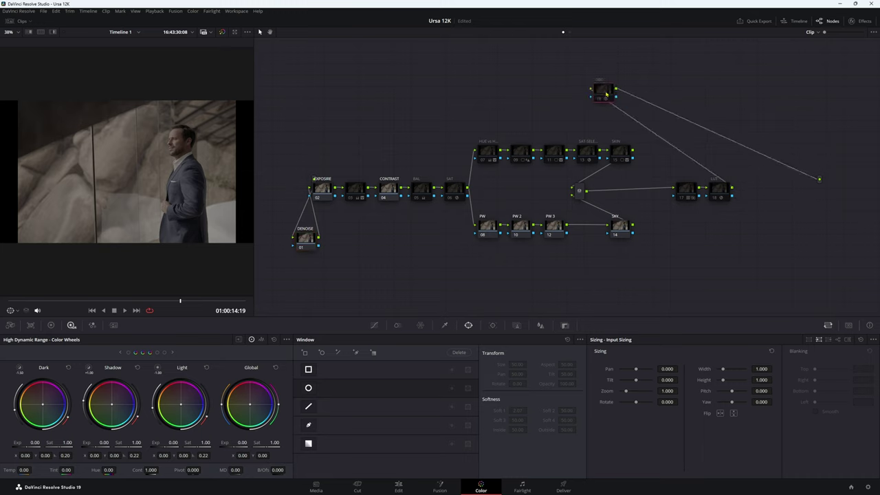
left_click_drag(712, 195, 736, 193)
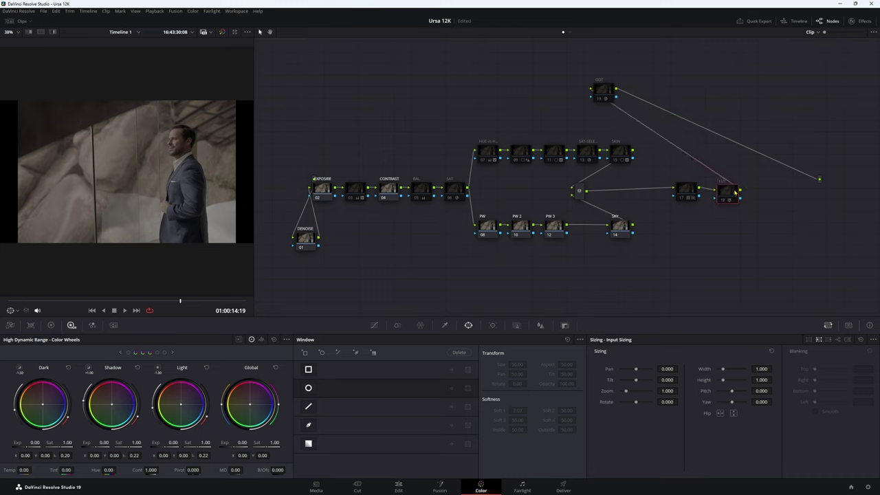
left_click_drag(600, 91, 608, 105)
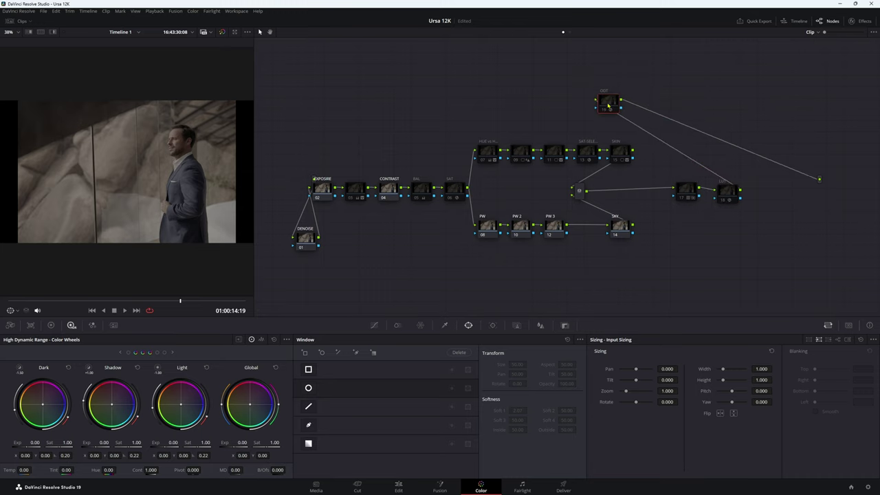
key("ctrl+d")
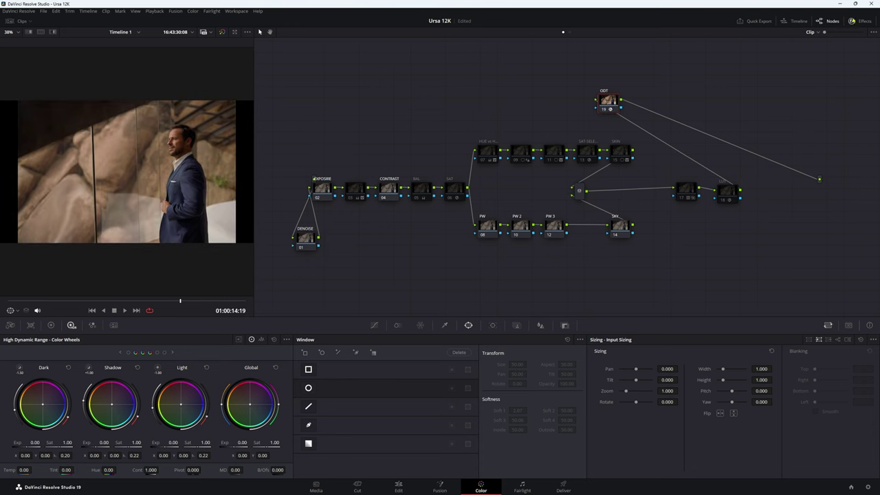
Examine the Color Space Transform settings on the ODT node, including input, output and tone mapping options.
left_click(856, 20)
left_click_drag(741, 91, 397, 91)
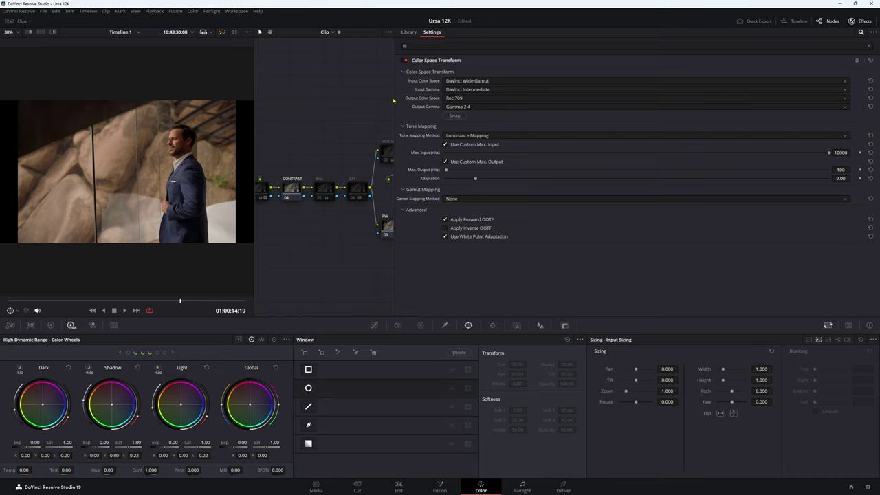
left_click_drag(395, 101, 602, 106)
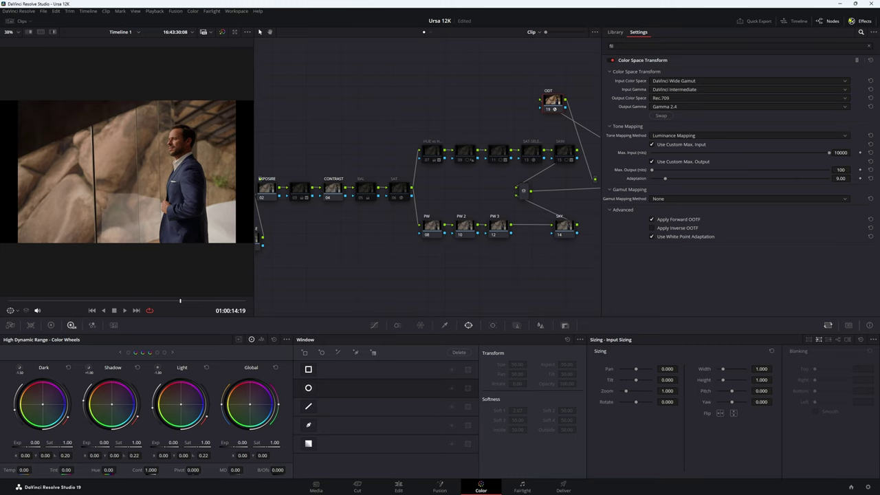
left_click(859, 21)
Move the ODT node towards the graph's output and the LUT node above the upper branch, showing the LUT node's effect settings.
left_click_drag(611, 102, 740, 157)
left_click_drag(731, 195, 542, 78)
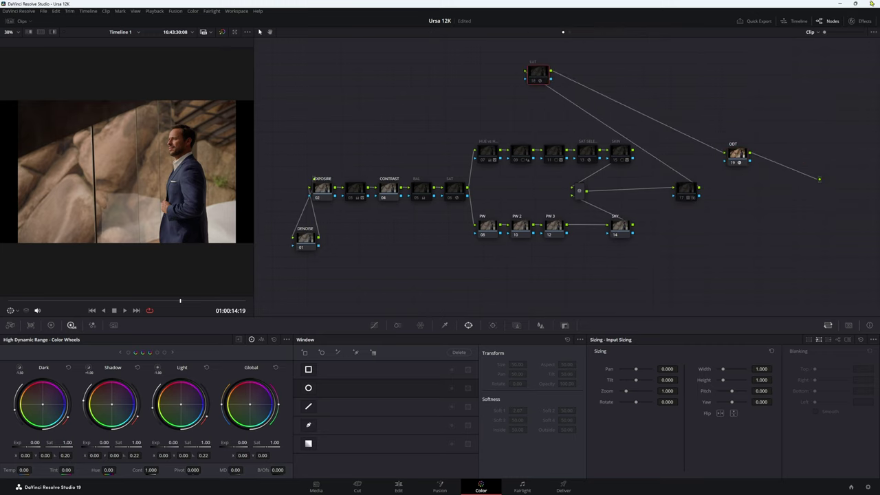
left_click(859, 20)
left_click_drag(474, 83, 478, 100)
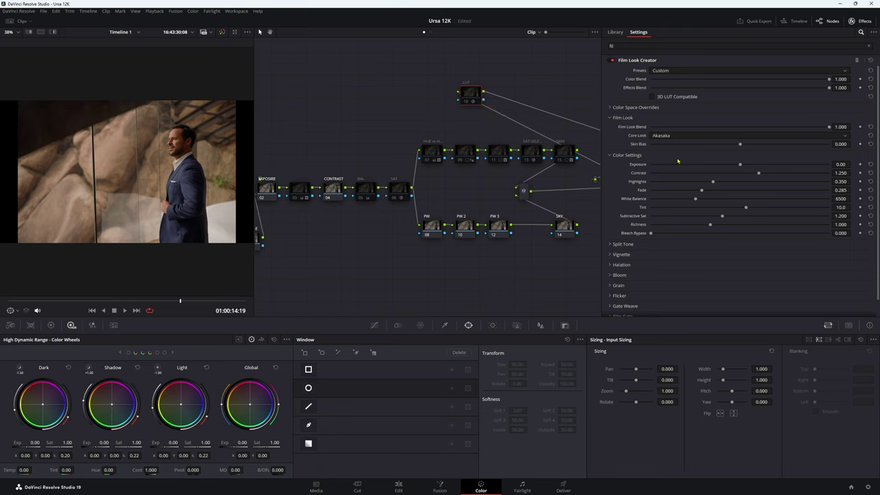
Expand the Film Look Creator's color space overrides and review the available presets without changing the current one.
left_click(617, 108)
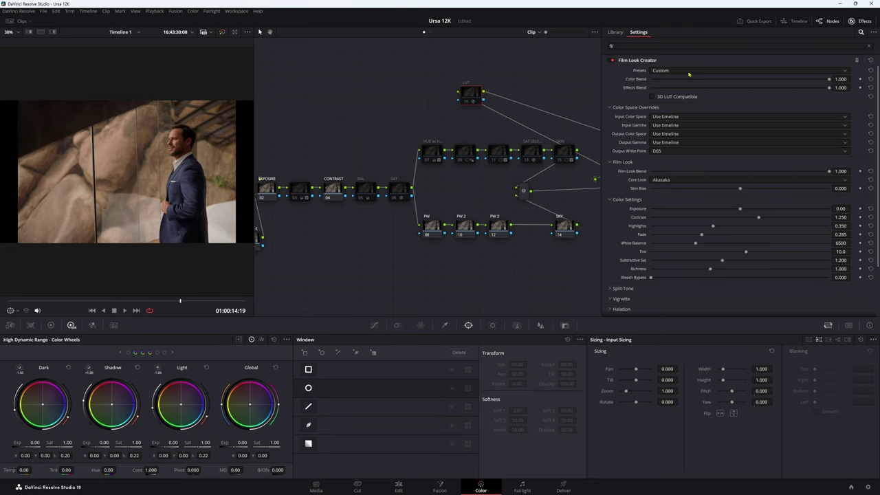
left_click(689, 73)
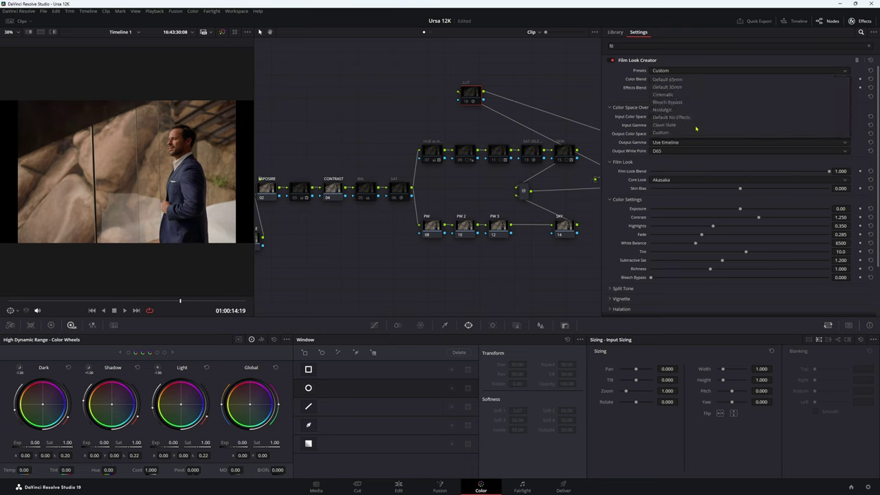
left_click(616, 85)
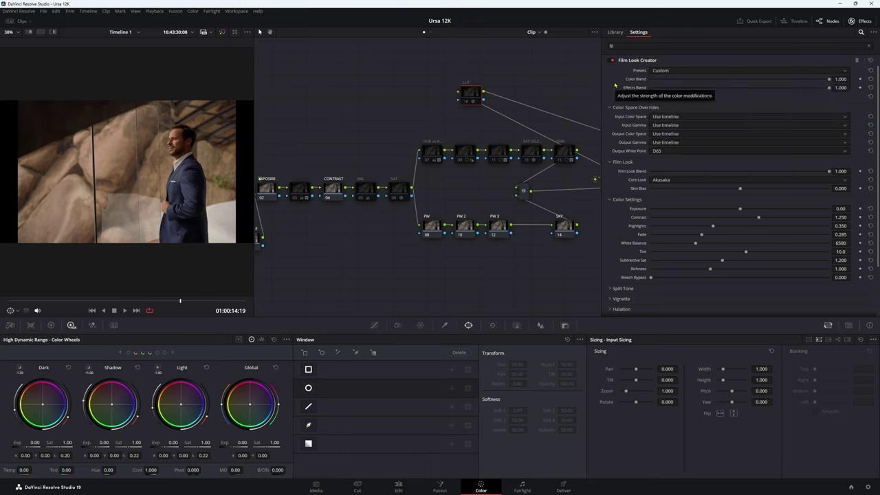
Enable the LUT node and try a D50 output white point before setting it back to D65.
left_click(664, 151)
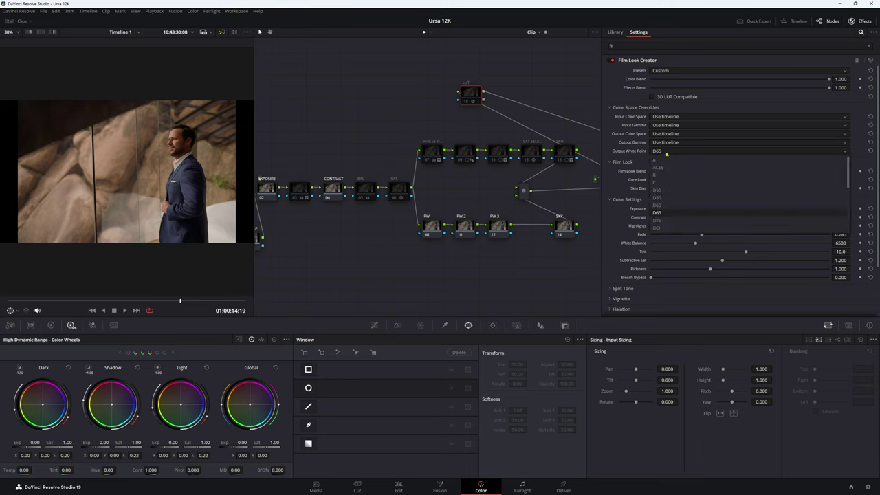
left_click(659, 190)
left_click_drag(478, 102, 488, 103)
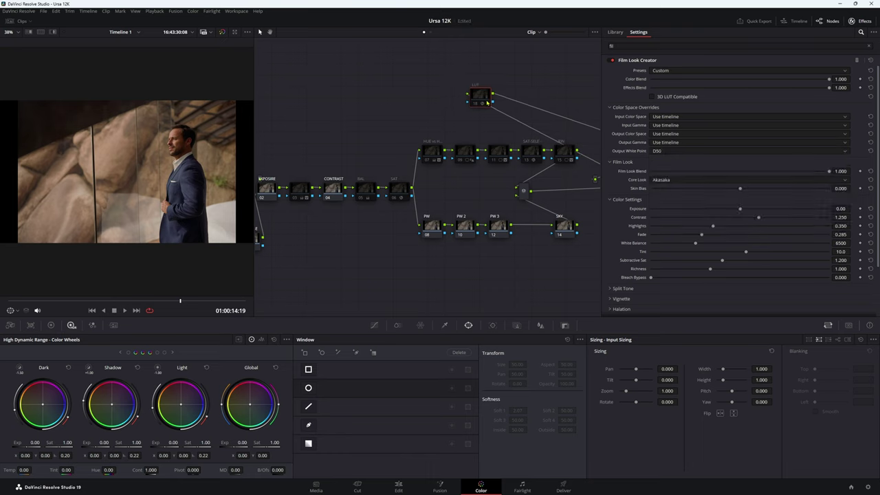
left_click(667, 151)
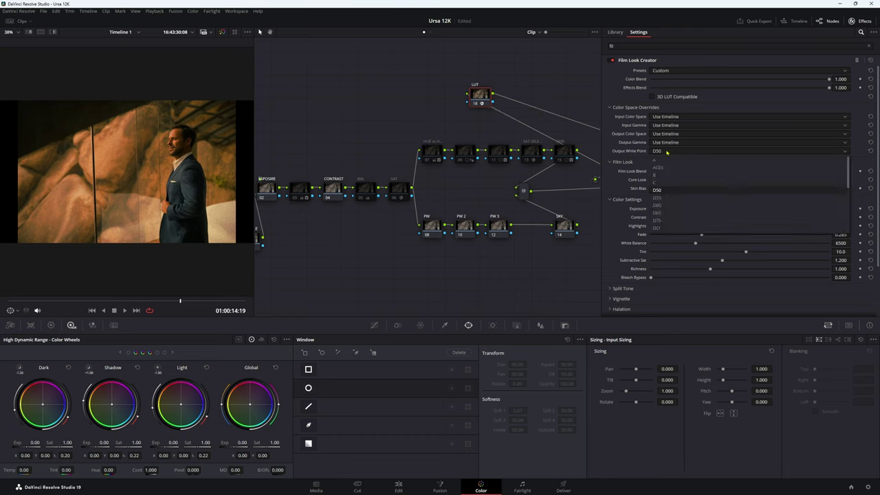
left_click(659, 212)
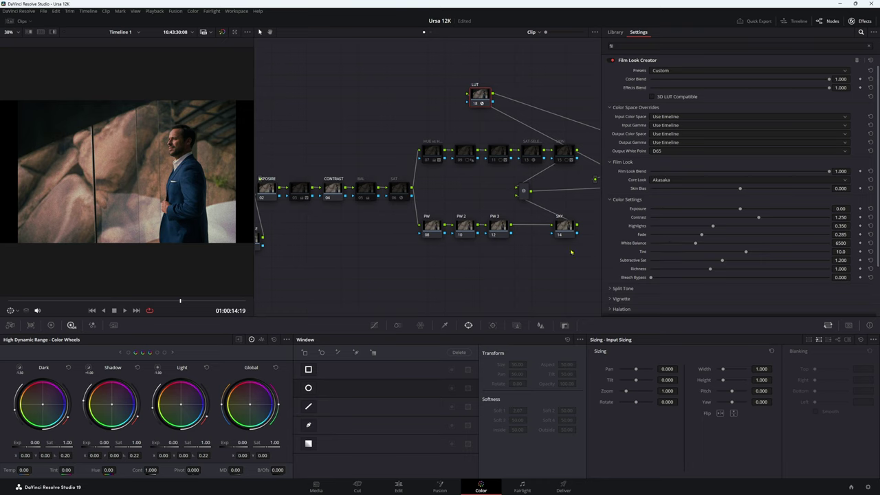
Reposition the LUT node above the upper branch and shift the BAL node closer to the SAT node.
left_click_drag(483, 102, 508, 118)
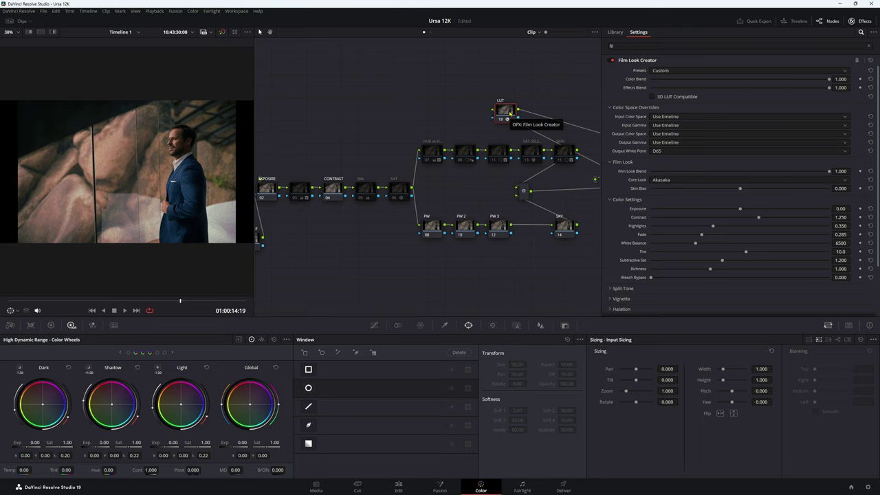
left_click_drag(509, 114, 461, 90)
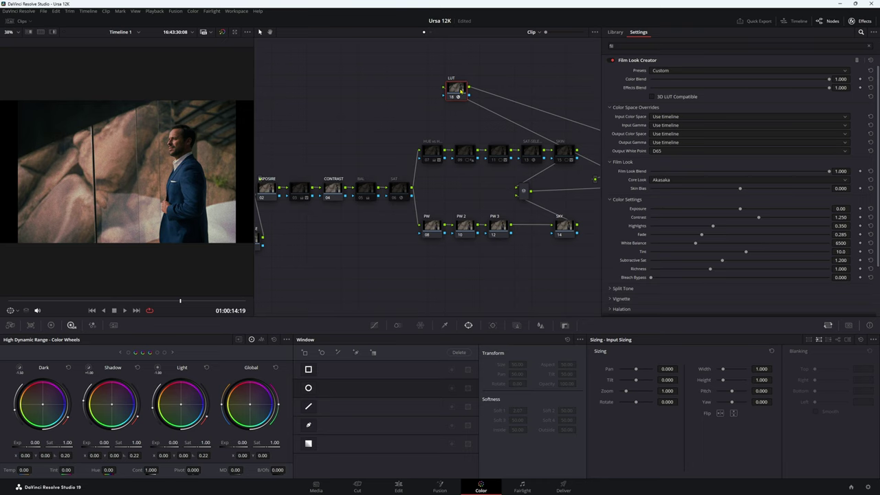
left_click_drag(461, 90, 461, 92)
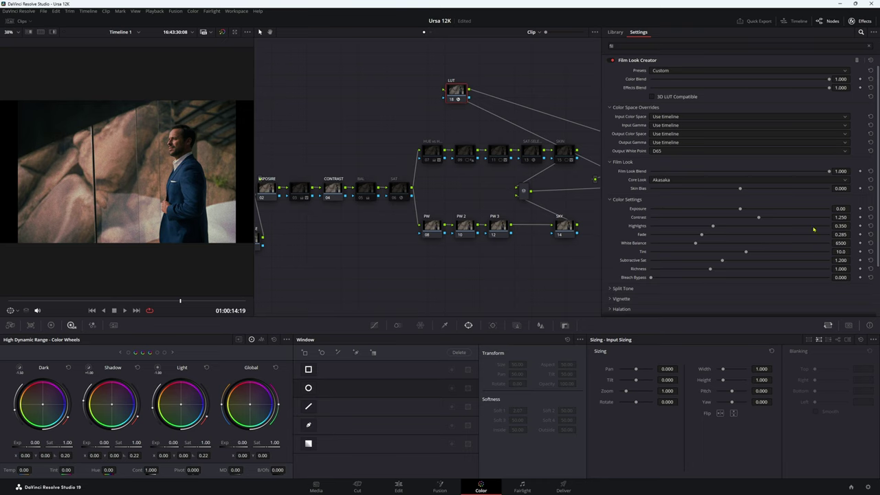
mouse_move(429, 149)
mouse_move(359, 194)
left_mouse_down()
mouse_move(355, 142)
mouse_move(373, 190)
left_mouse_up()
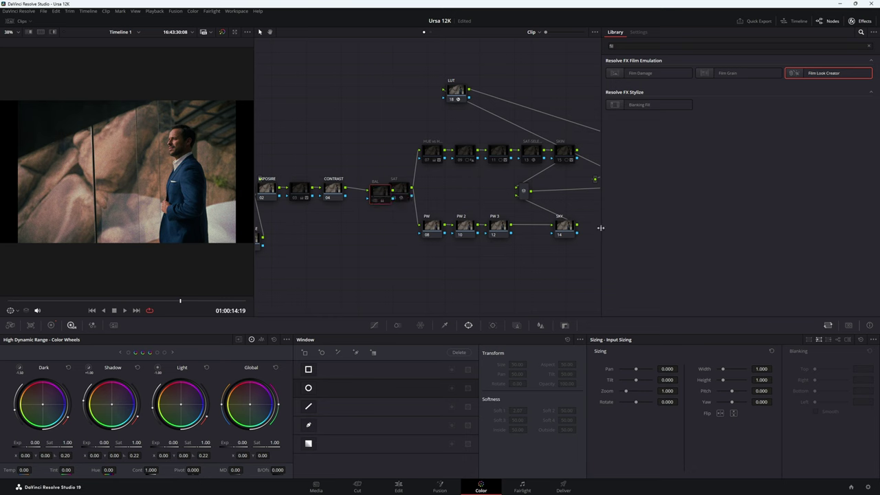
Reopen the LUT node's Film Look Creator settings and save the project.
left_click(639, 31)
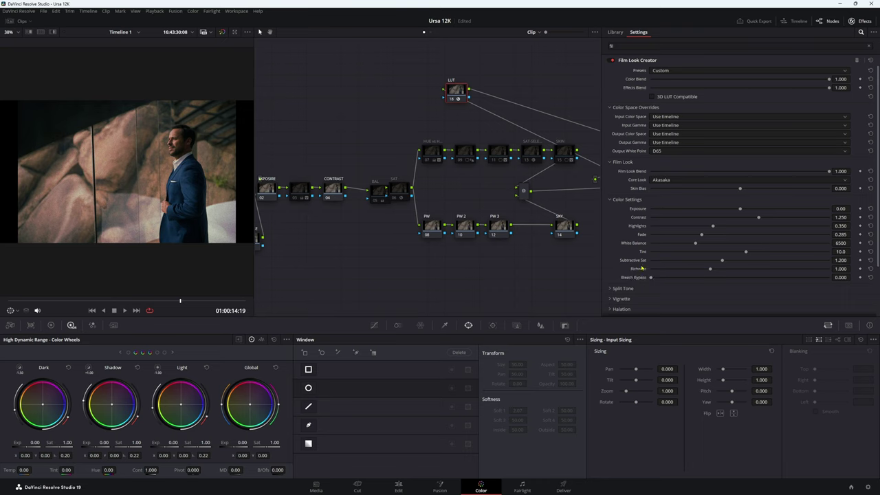
key("ctrl+s")
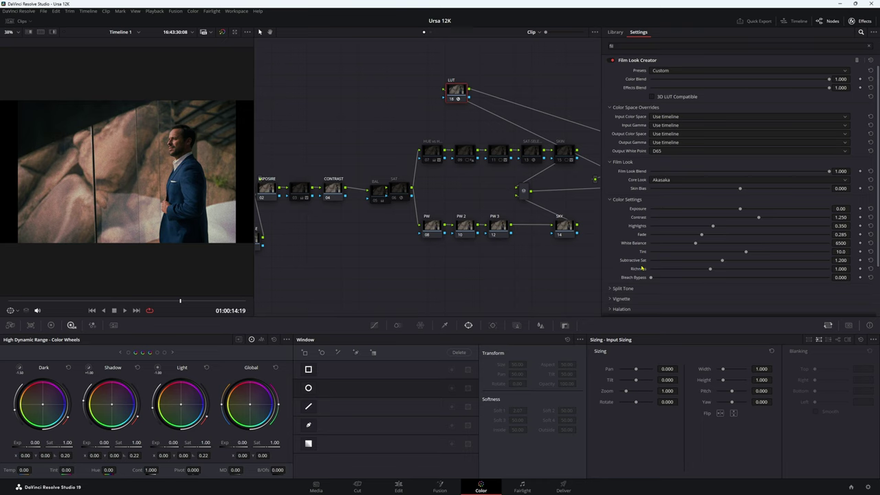
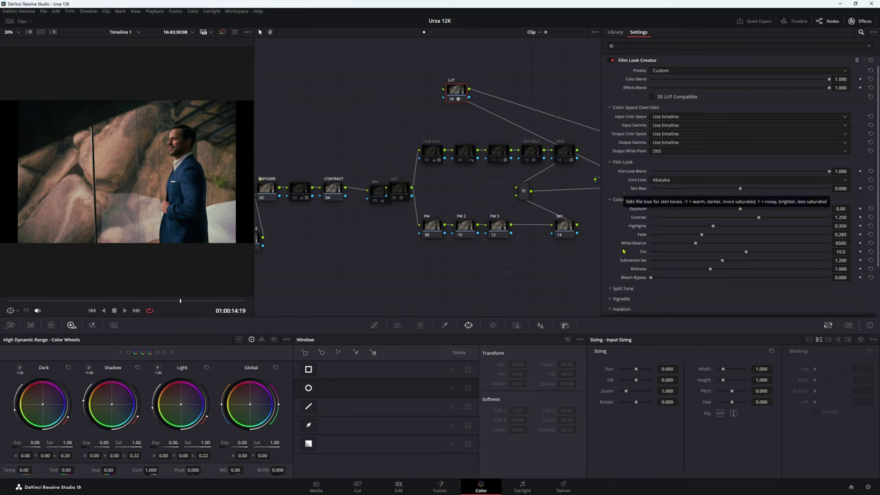
Enable Split Tone in the Film Look Creator with an amount of 0.333 and a hue angle of 52.0.
left_click(611, 199)
left_click(610, 210)
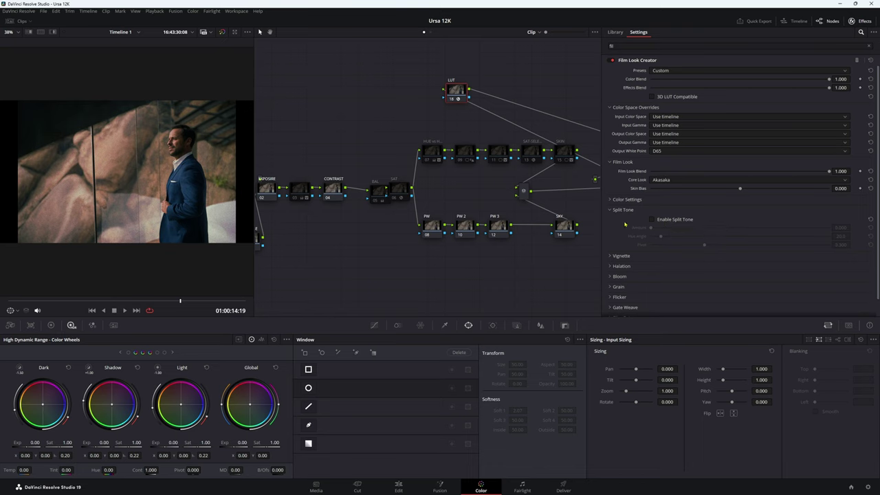
left_click(673, 221)
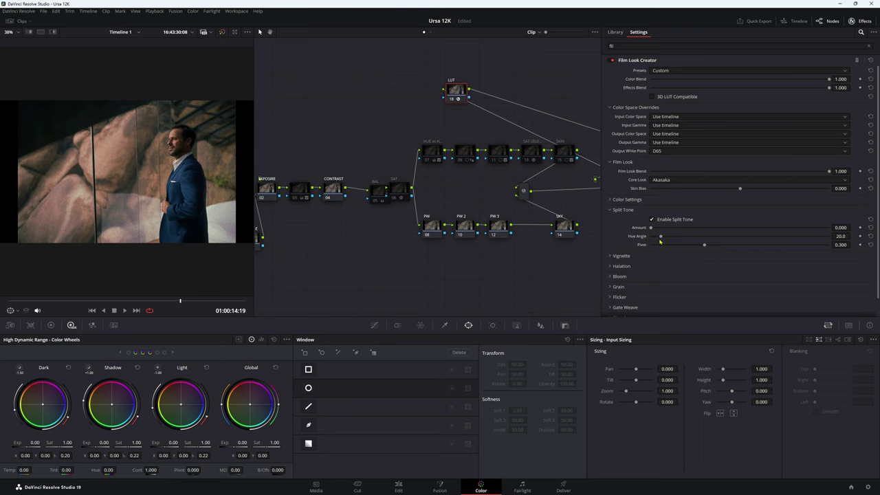
mouse_move(661, 236)
left_mouse_down()
mouse_move(685, 239)
mouse_move(675, 243)
left_mouse_up()
mouse_move(456, 89)
left_mouse_down()
mouse_move(452, 83)
mouse_move(452, 97)
left_mouse_up()
left_click_drag(649, 228, 684, 238)
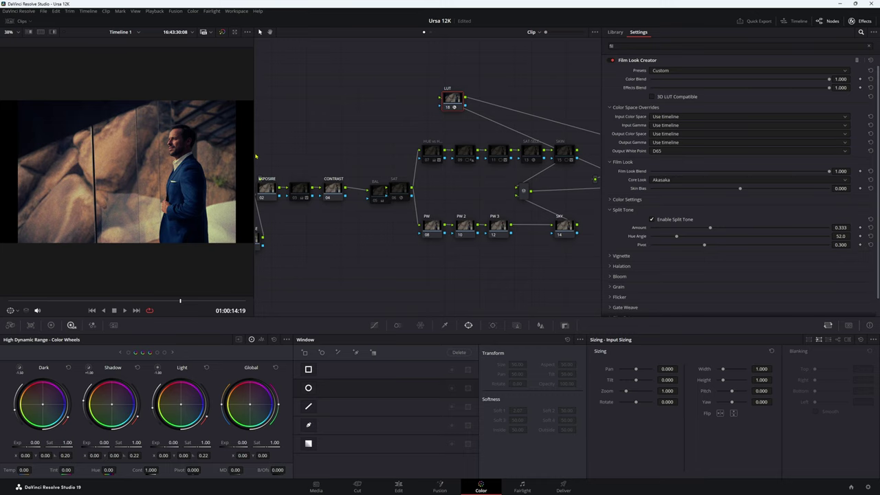
left_click_drag(255, 155, 379, 154)
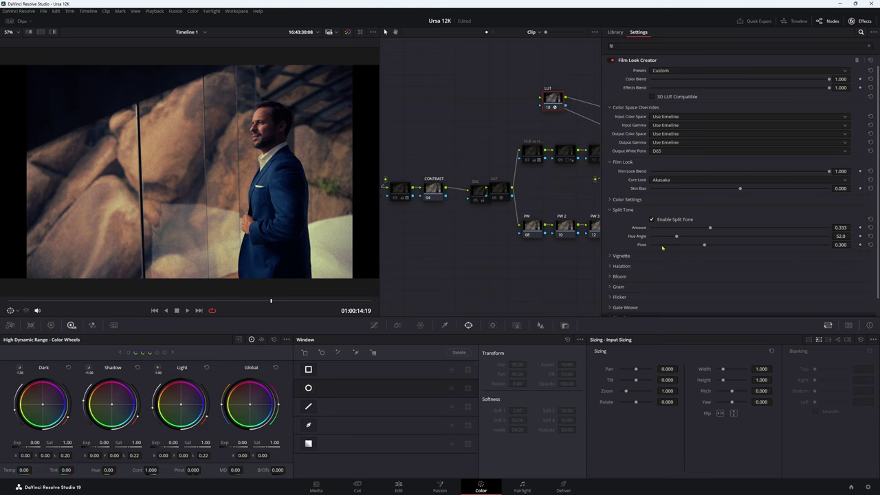
Set the Split Tone hue angle to 97.0 and view the custom curves enlarged before docking them again.
left_click_drag(678, 237, 700, 238)
left_click(374, 326)
left_click(556, 340)
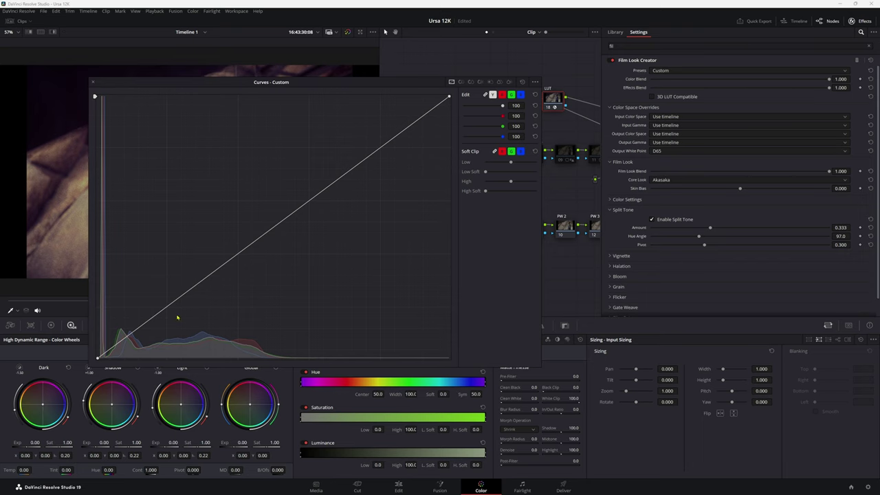
left_click(93, 83)
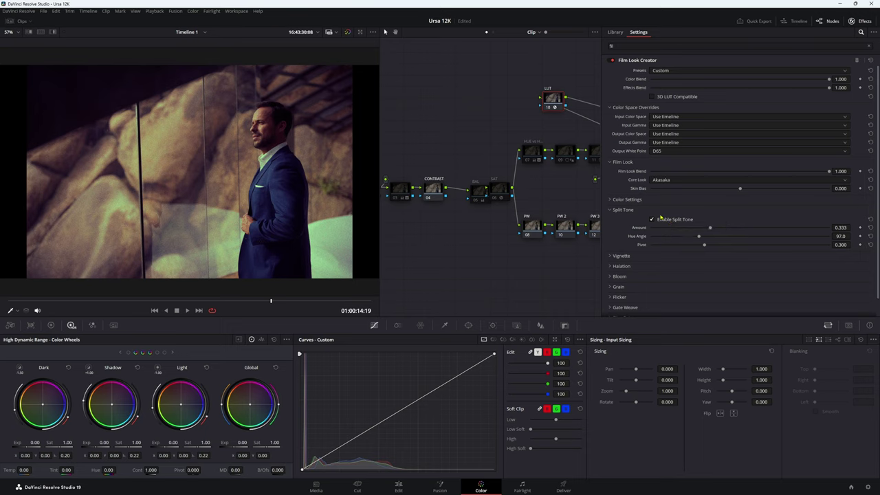
Disable Split Tone and enable Vignette in the Film Look Creator.
left_click(668, 220)
left_click(621, 256)
scroll(658, 228, "down", 2)
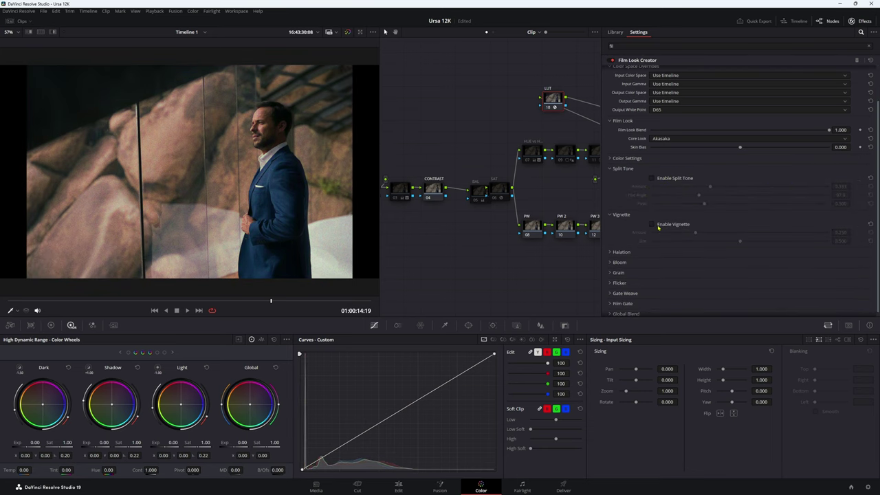
left_click(652, 224)
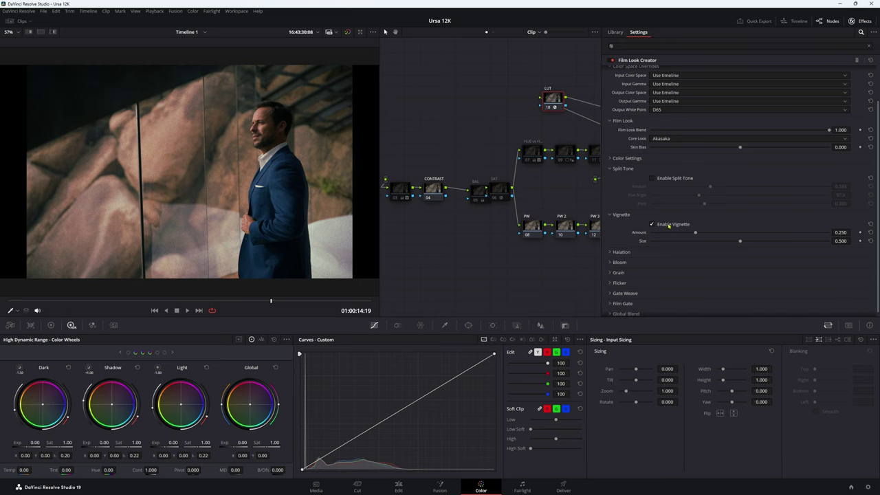
Review the Halation settings, then examine the 35mm Grain effect in the enlarged viewer at several points of the clip.
left_click(612, 253)
scroll(629, 227, "down", 2)
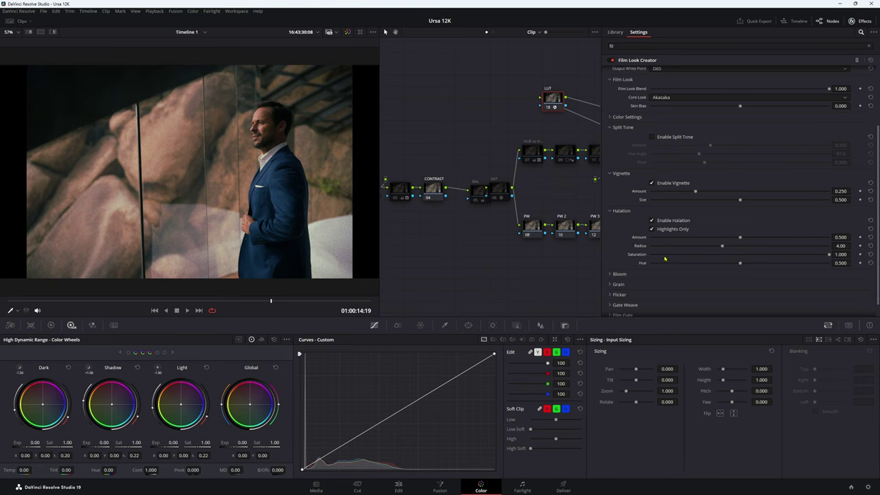
left_click(613, 211)
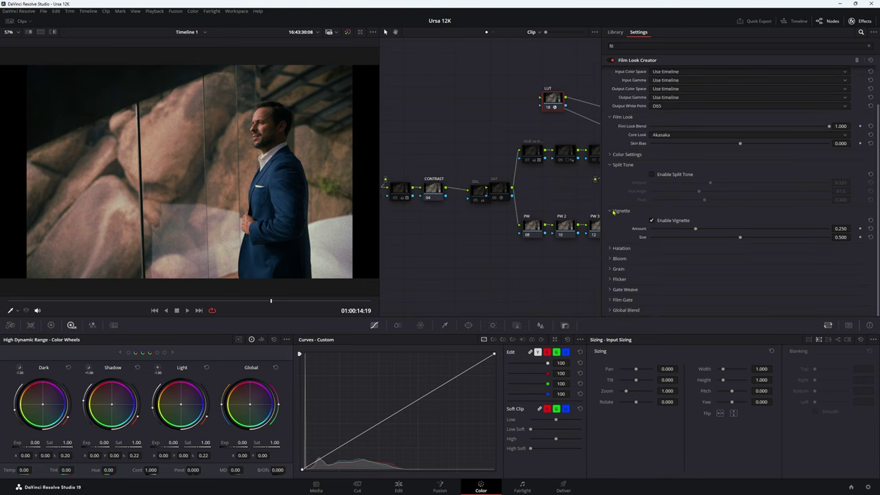
left_click(610, 270)
key("alt+f")
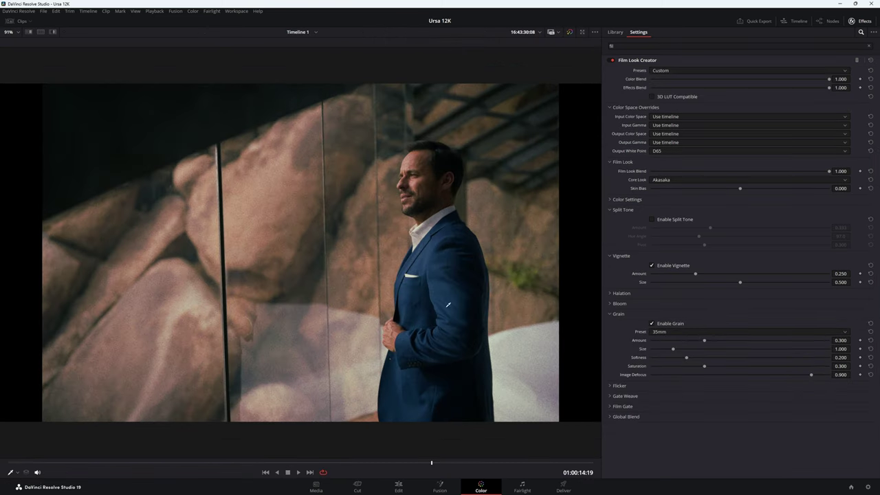
left_click(225, 463)
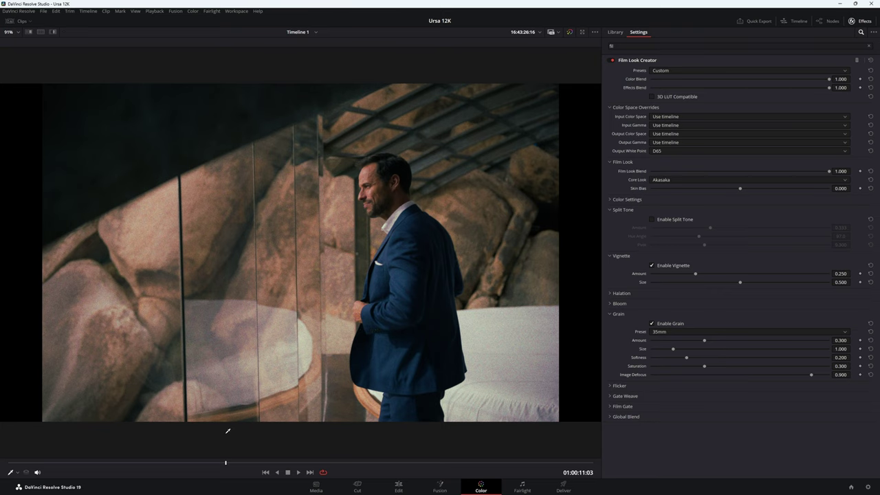
left_click(419, 463)
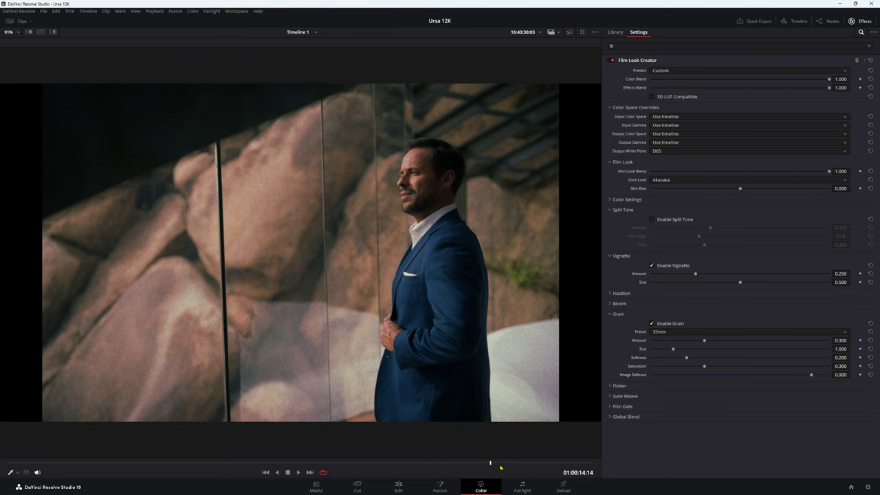
key("j")
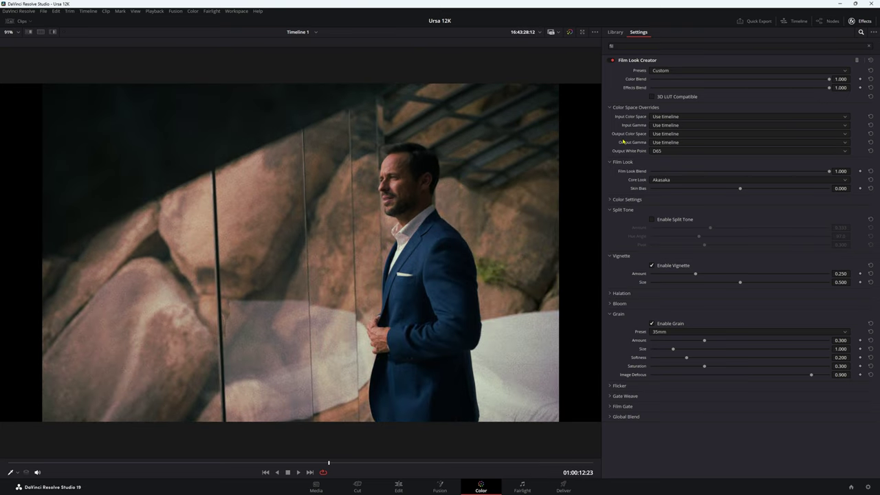
left_click(409, 465)
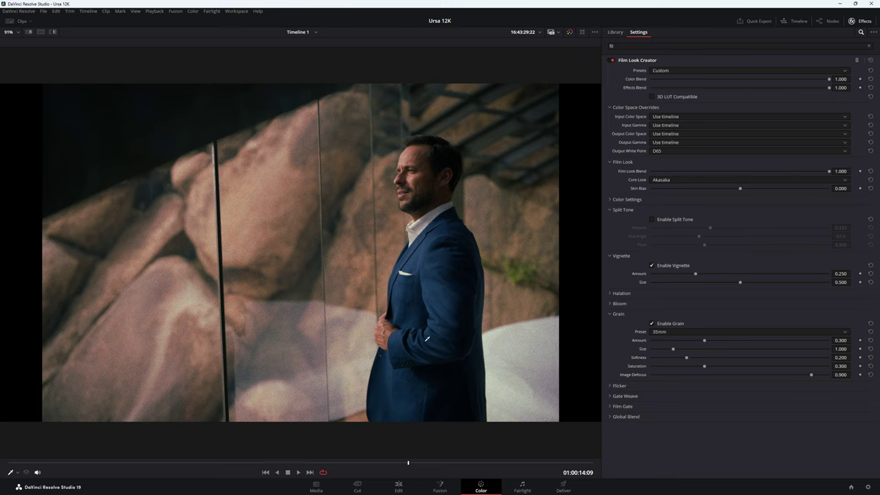
Disable Grain in the Film Look Creator and check the footage at 01:00:15:02.
left_click(651, 323)
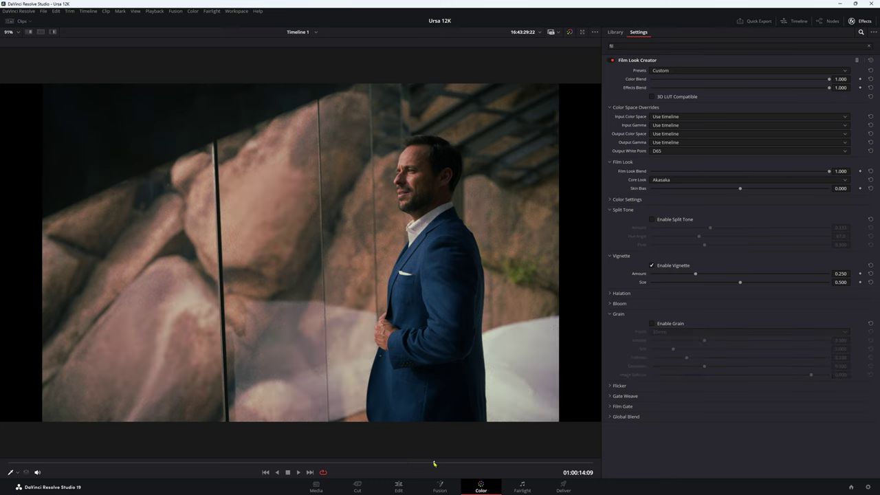
key("space")
left_click_drag(415, 466, 448, 461)
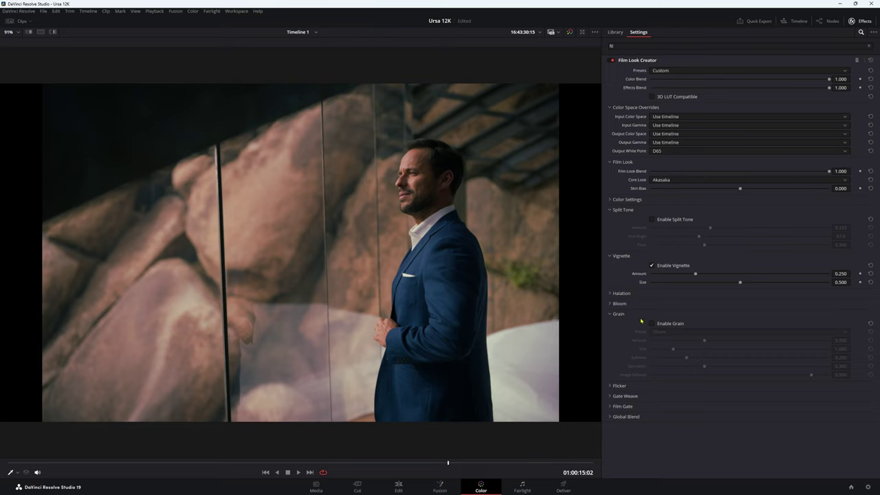
left_click(609, 313)
View the Flicker settings of the Film Look Creator and collapse them again.
left_click(610, 323)
left_click(609, 326)
left_click(609, 327)
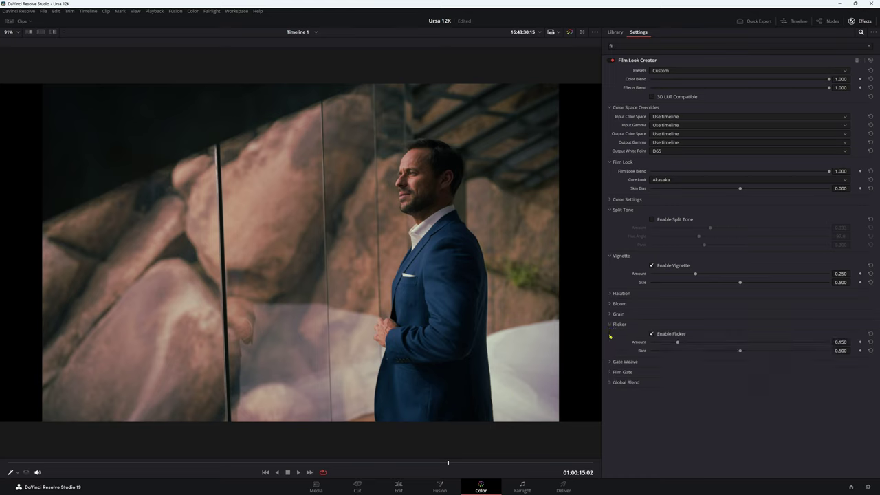
left_click(610, 328)
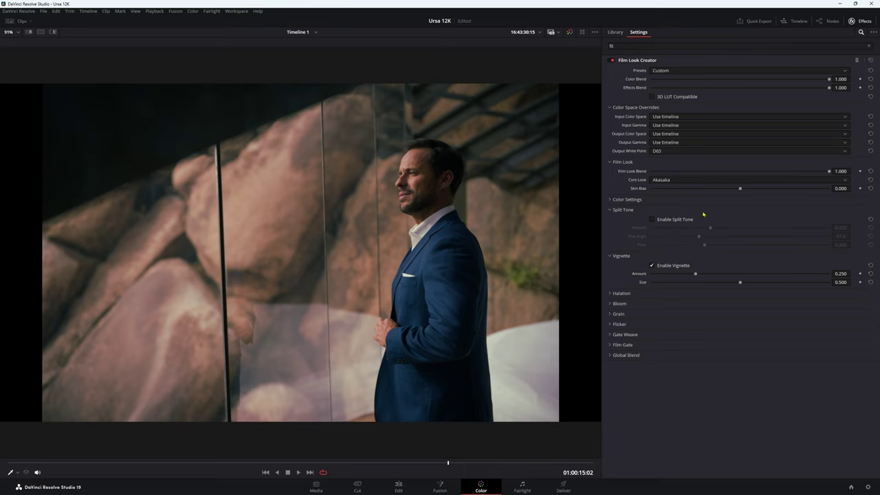
Compare the Cinematic and Rochester core looks with Akasaka twice, ending on Akasaka.
left_click(684, 180)
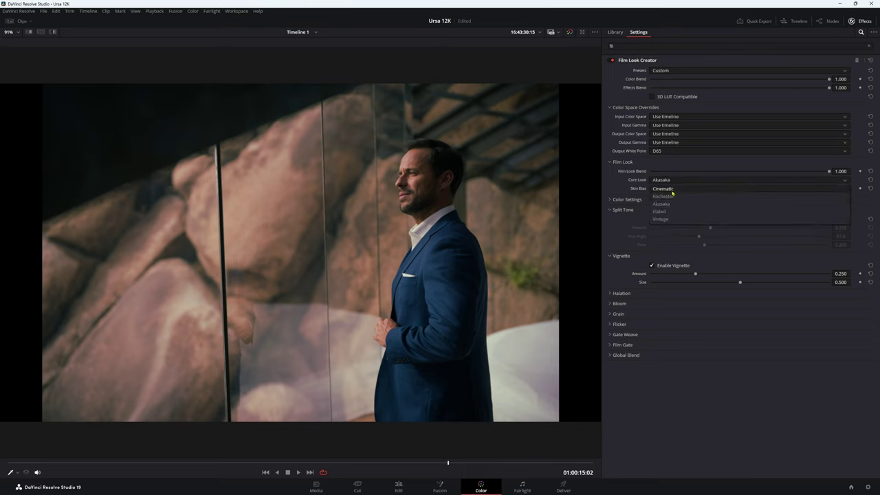
left_click(672, 191)
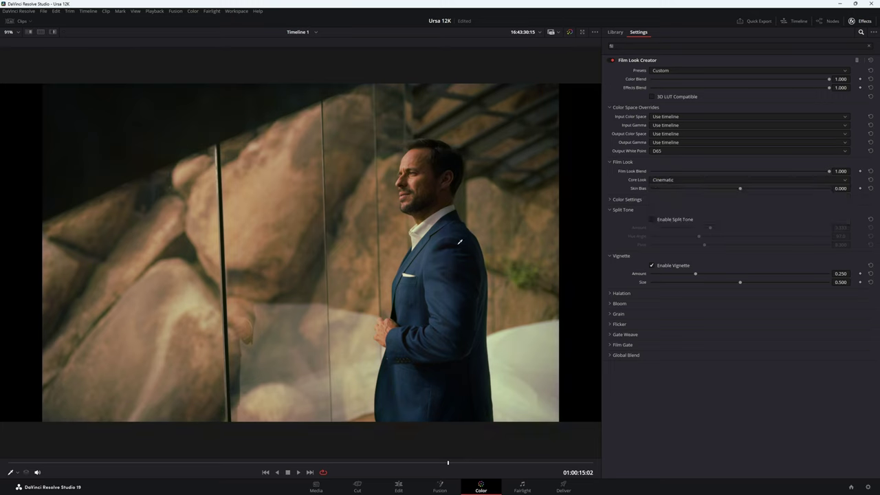
left_click(673, 181)
left_click(672, 196)
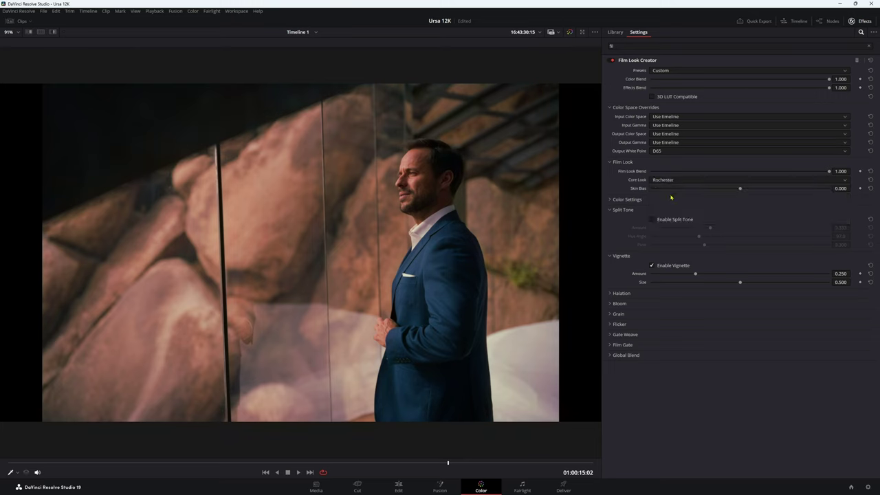
left_click(689, 181)
left_click(663, 204)
left_click(671, 181)
left_click(664, 190)
left_click(674, 180)
left_click(664, 196)
left_click(670, 181)
left_click(665, 205)
Try the Elated and Vintage core looks, then set the core look back to Akasaka.
left_click(664, 182)
left_click(662, 215)
left_click(660, 180)
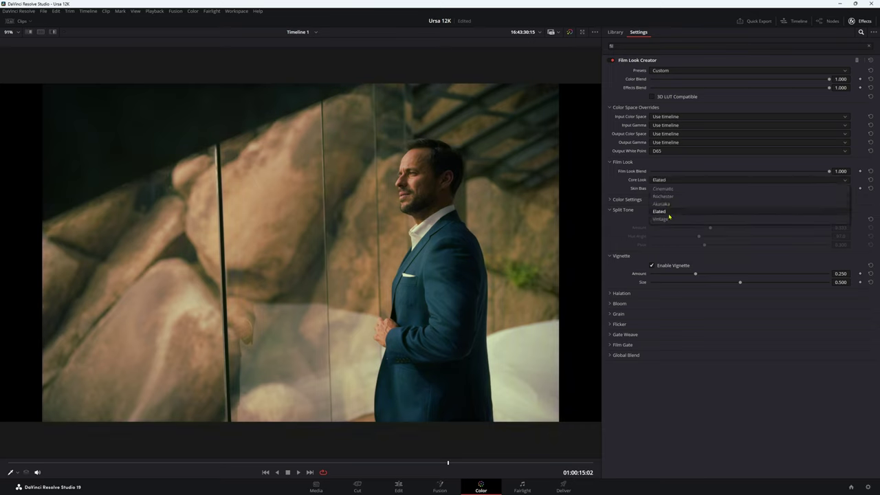
left_click(668, 222)
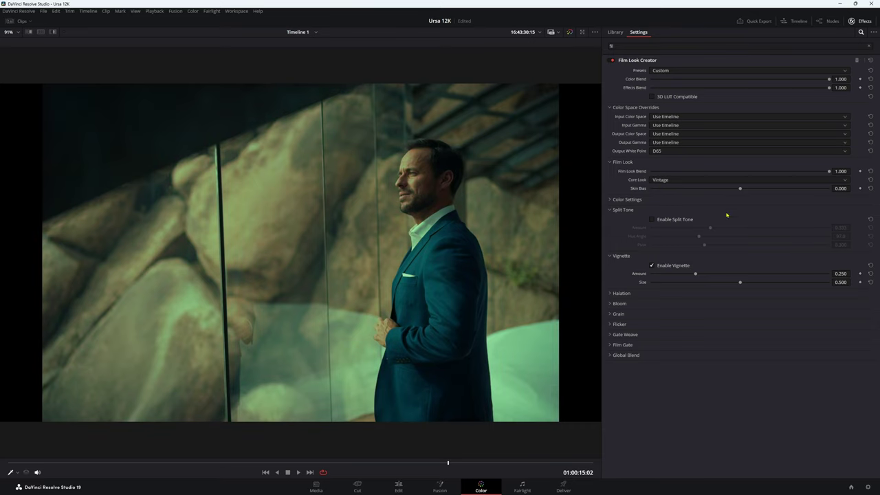
left_click(666, 180)
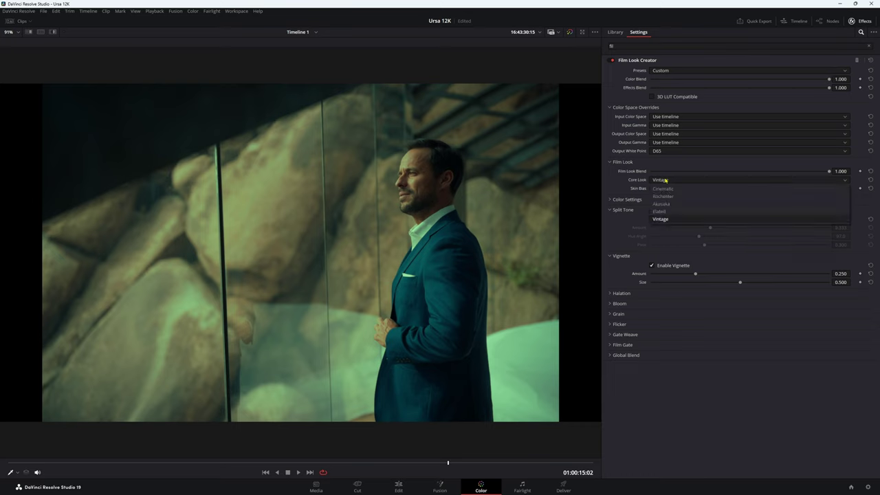
left_click(661, 203)
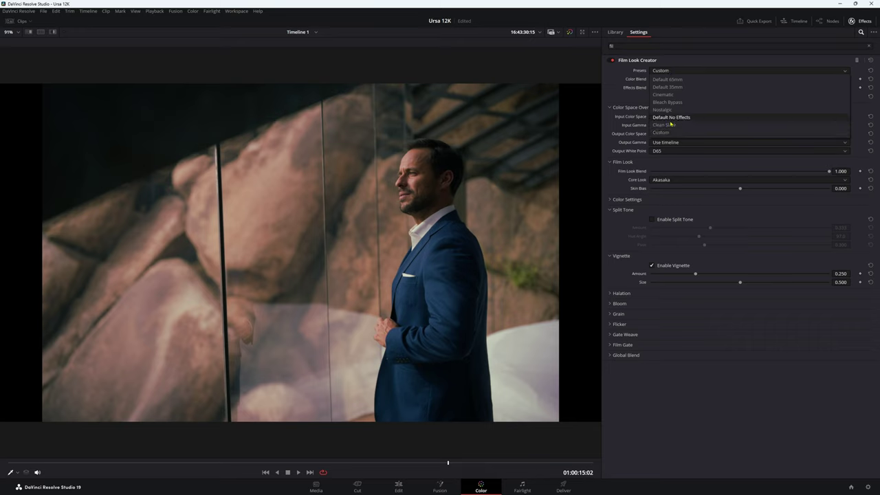
Try the Cinematic preset in the Film Look Creator, then apply the Default 35mm preset.
left_click(665, 95)
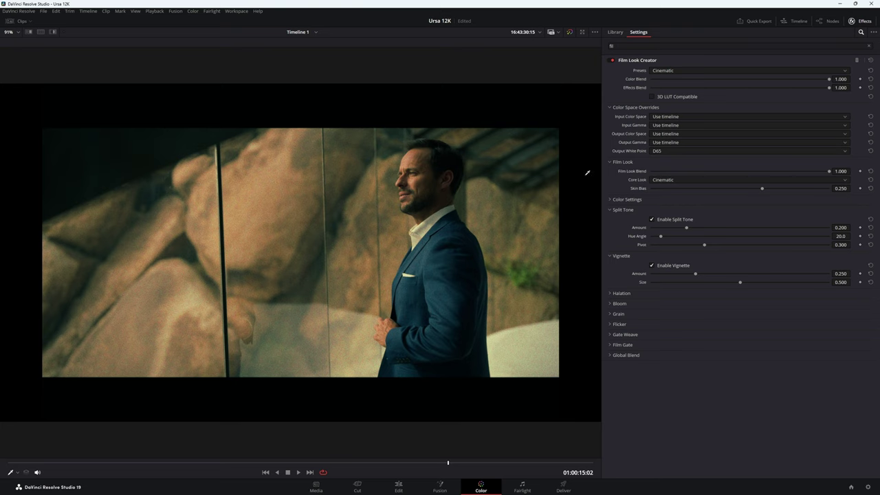
left_click(88, 11)
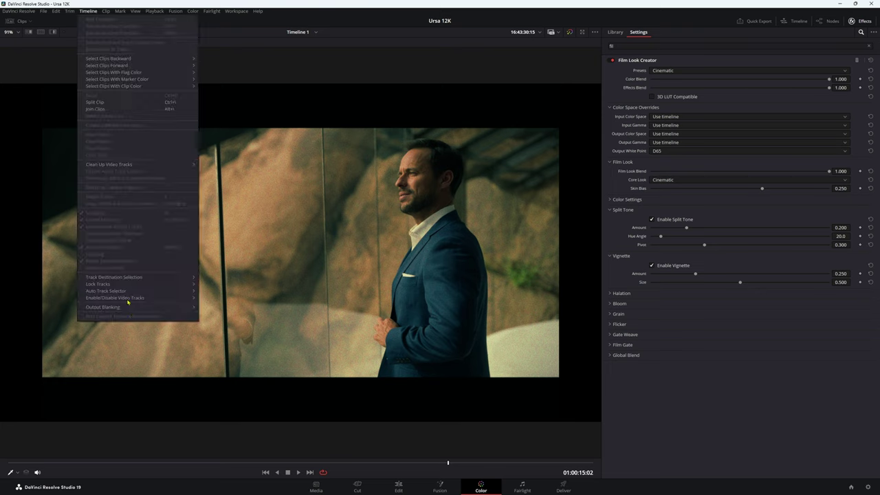
key("Escape")
left_click(670, 71)
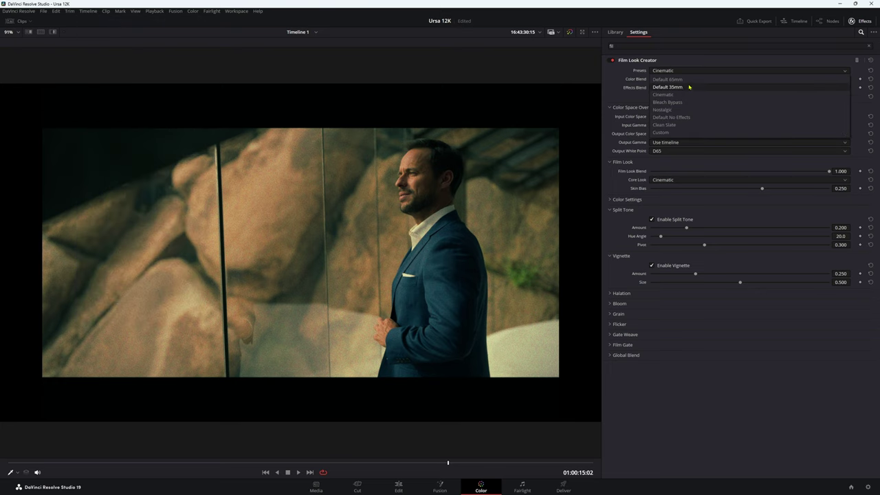
left_click(670, 88)
scroll(393, 242, "down", 2)
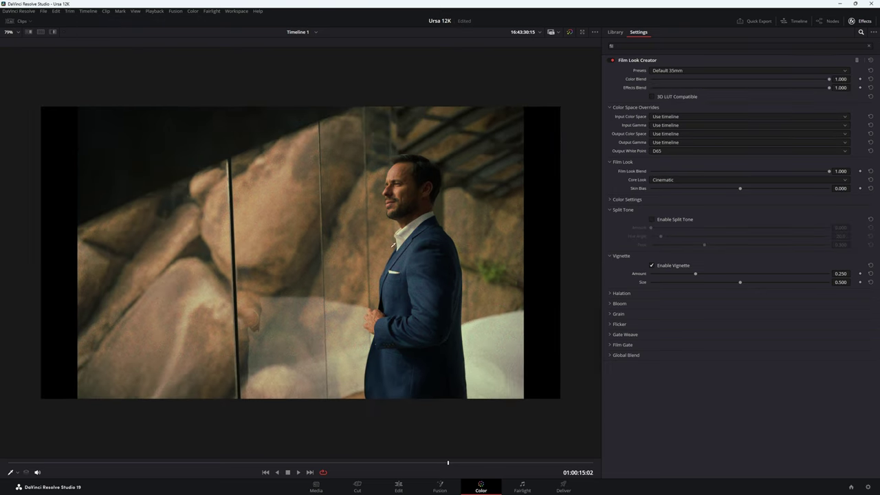
Try the Nostalgic preset before returning to the Default 35mm preset.
left_click(691, 70)
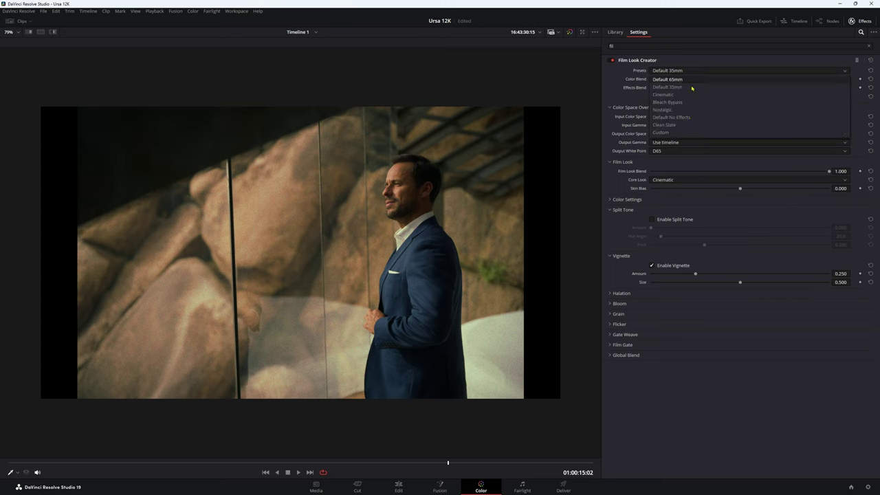
left_click(664, 110)
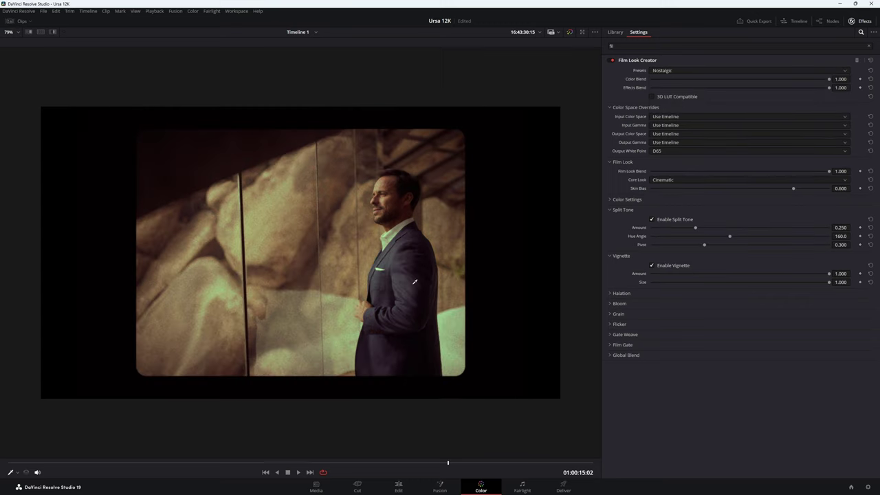
left_click(667, 72)
left_click(669, 87)
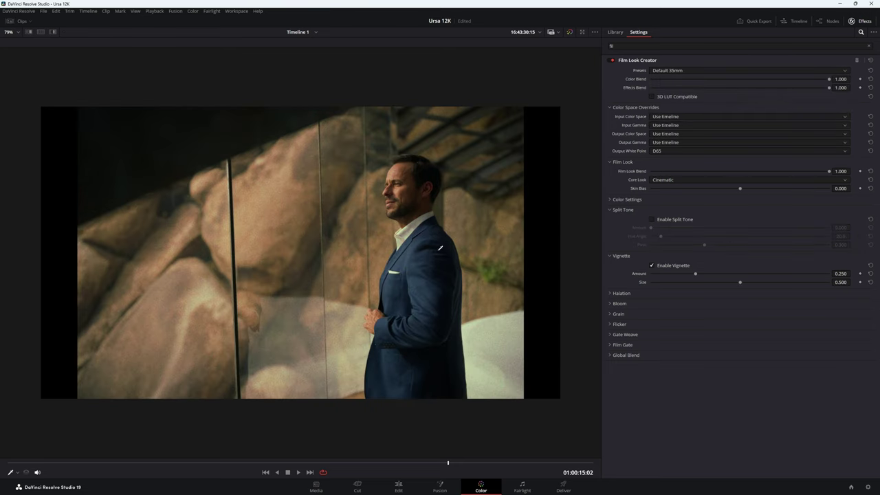
Hide the effect settings and show the node graph in a widened area beside the viewer.
left_click(858, 20)
left_click(829, 21)
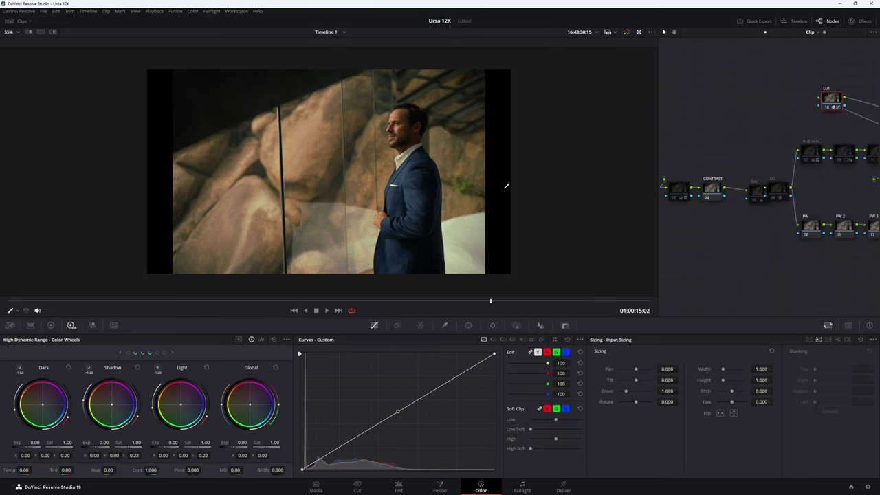
left_click_drag(660, 128, 443, 142)
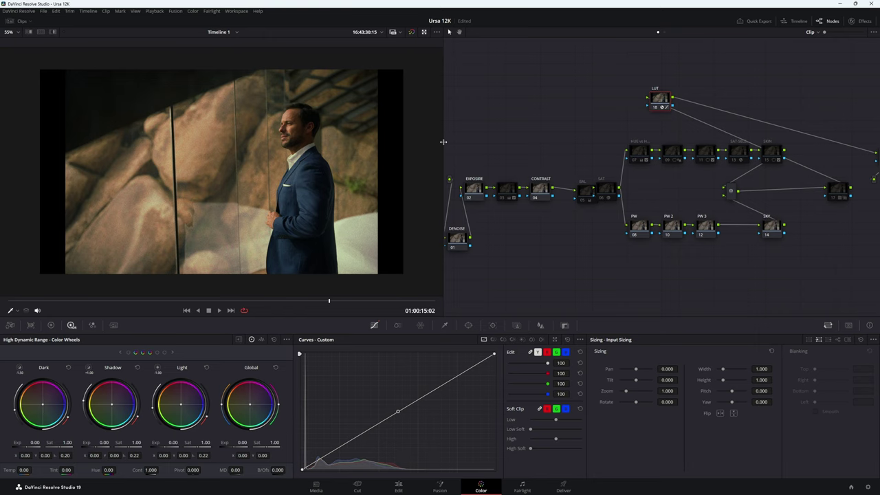
Move the LUT node above the SKIN node and place node 17 well above the BAL node.
left_click_drag(649, 97, 749, 90)
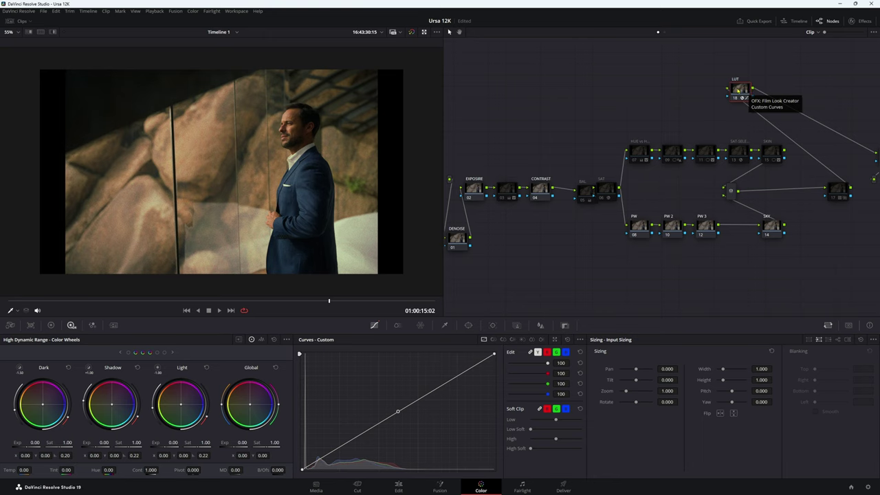
left_click_drag(738, 90, 766, 89)
left_click_drag(840, 193, 608, 87)
left_click_drag(774, 94, 761, 106)
left_click(604, 81)
left_click_drag(605, 82, 598, 80)
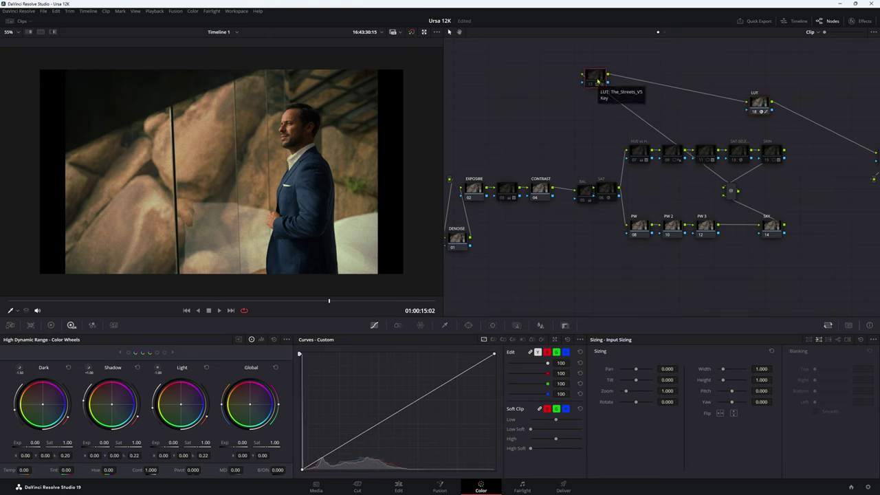
left_click_drag(597, 81, 581, 74)
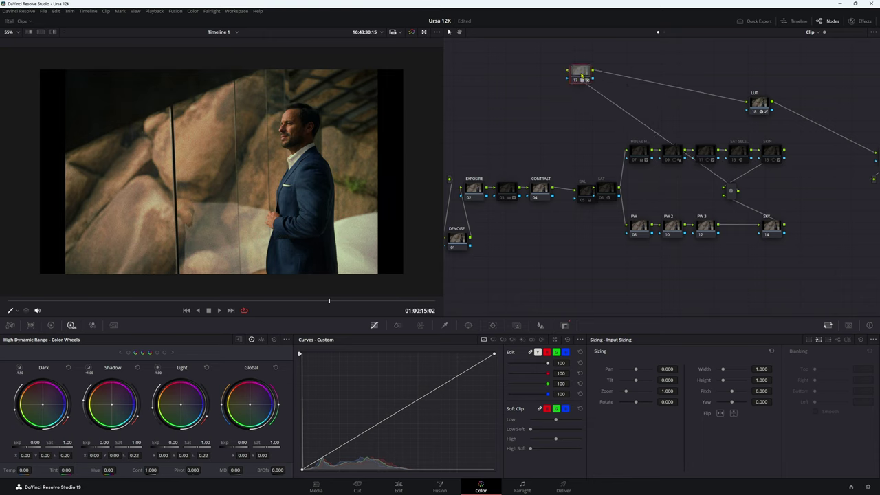
Keep node 17's composite mode set to Luminosity and show the node's key input and output settings.
right_click(582, 74)
mouse_move(637, 197)
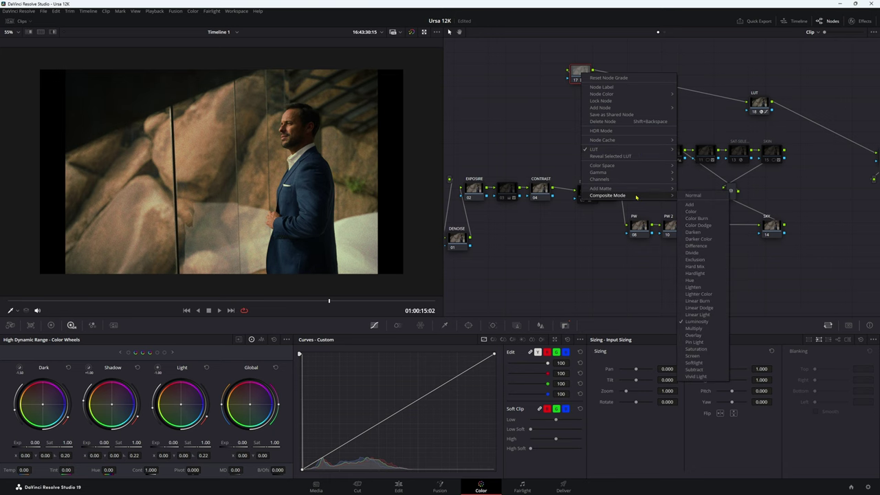
left_click(706, 324)
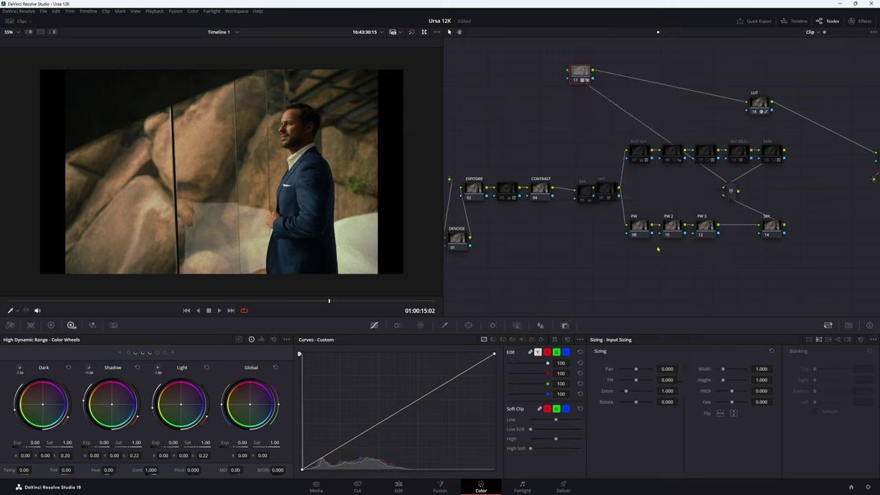
left_click(564, 326)
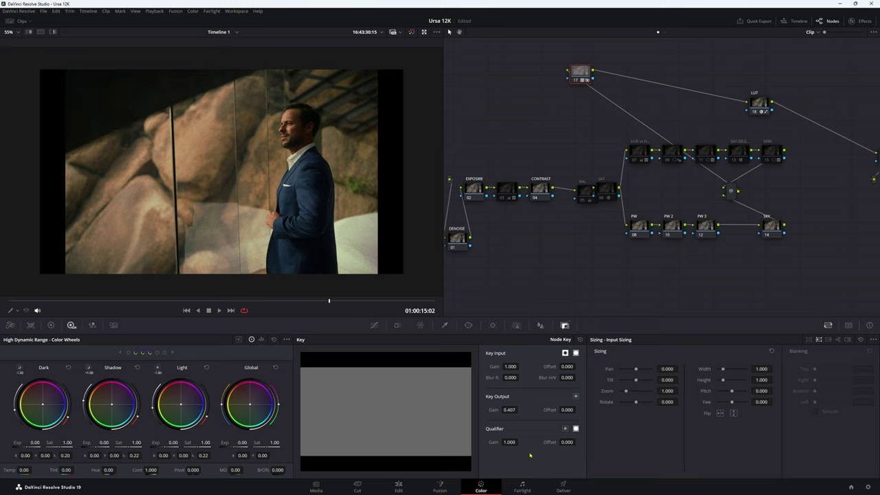
Move node 17 between the layer mixer and the LUT node, and place the enabled SKIN node well above the node rows.
left_click_drag(589, 71, 815, 167)
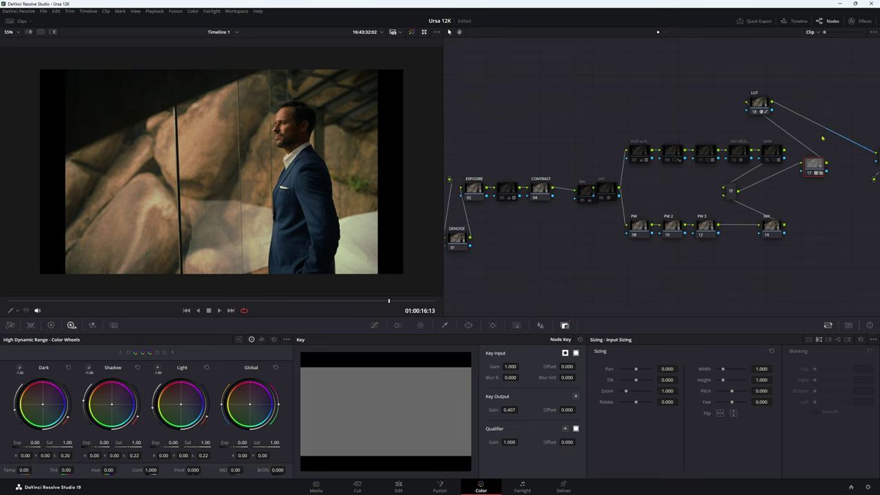
left_click_drag(771, 150, 575, 88)
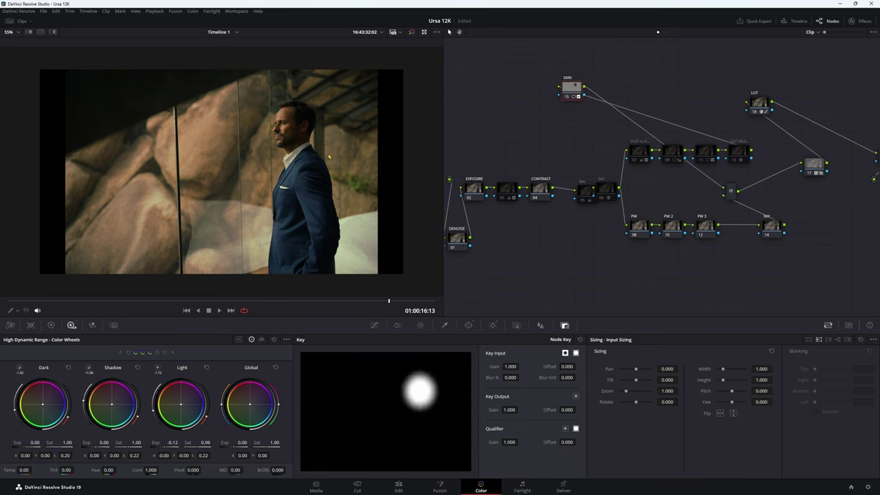
Show the SKIN node's circular window over the man's face and go to the clip's last frame.
key("alt+w")
key("j")
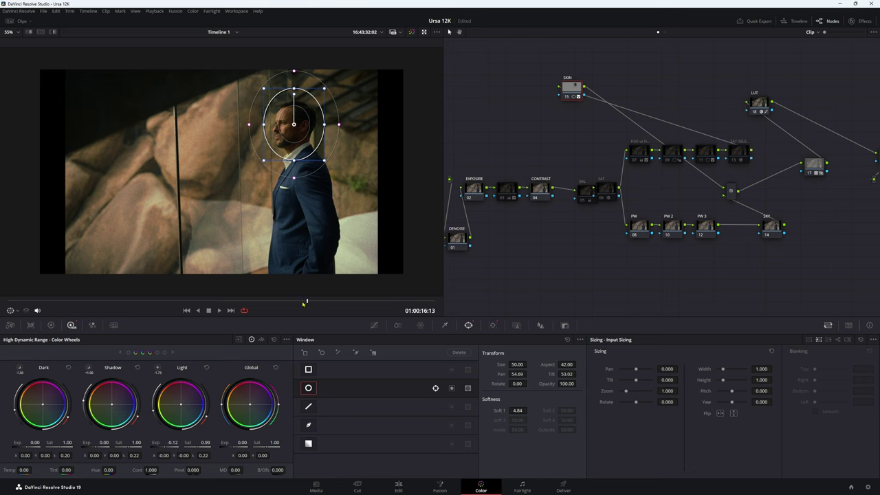
left_click(230, 310)
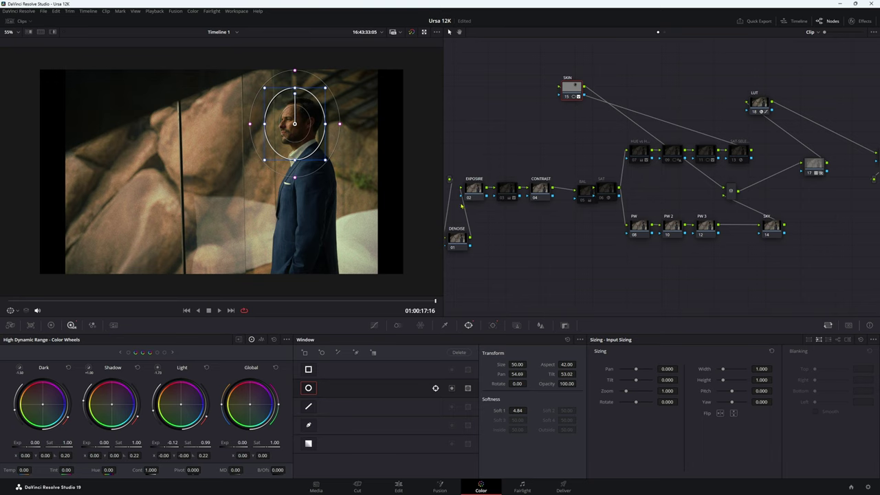
Inspect the SKIN node's HDR Light zone on the face in highlight view, and toggle the node off and on to compare.
left_click(159, 369)
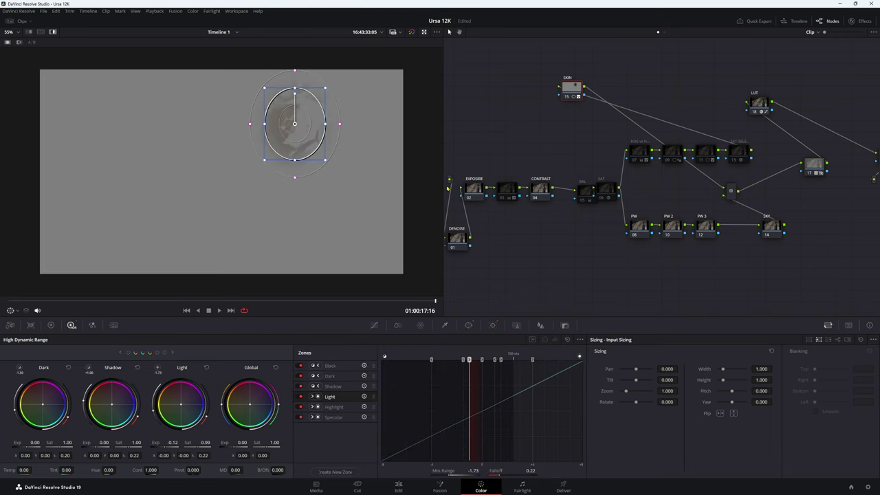
scroll(260, 153, "up", 4)
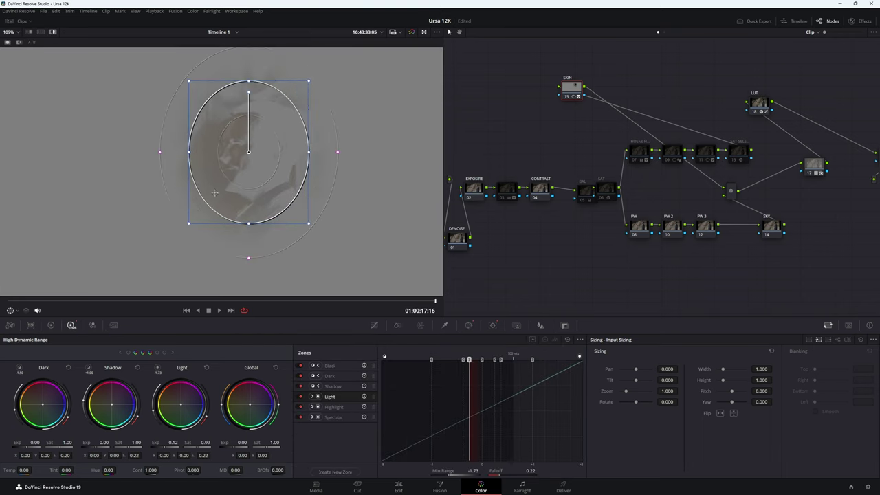
scroll(257, 178, "up", 1)
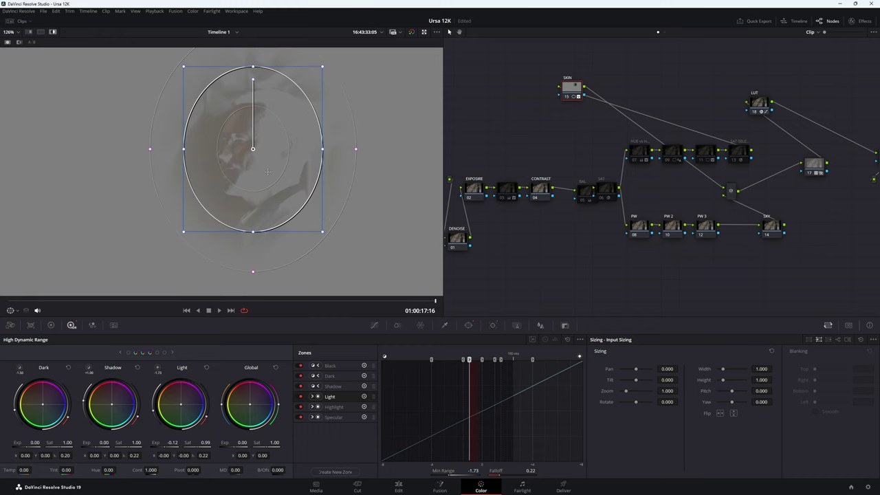
key("shift+h")
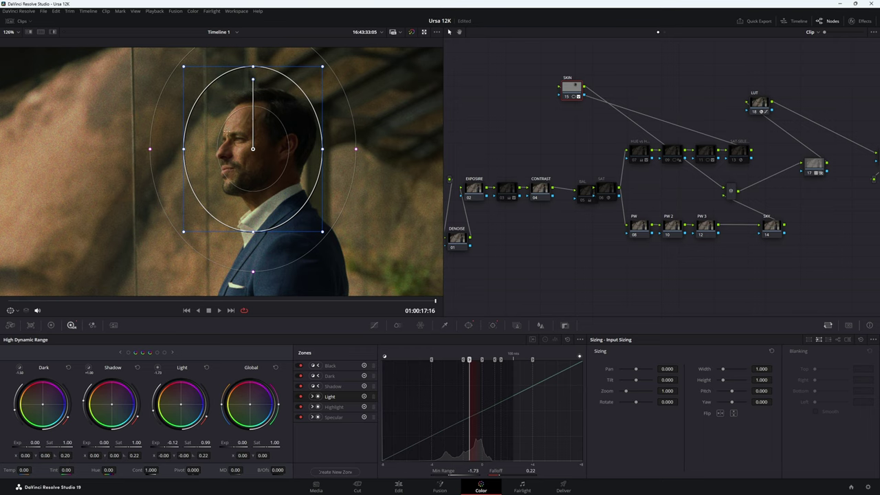
left_click(571, 95)
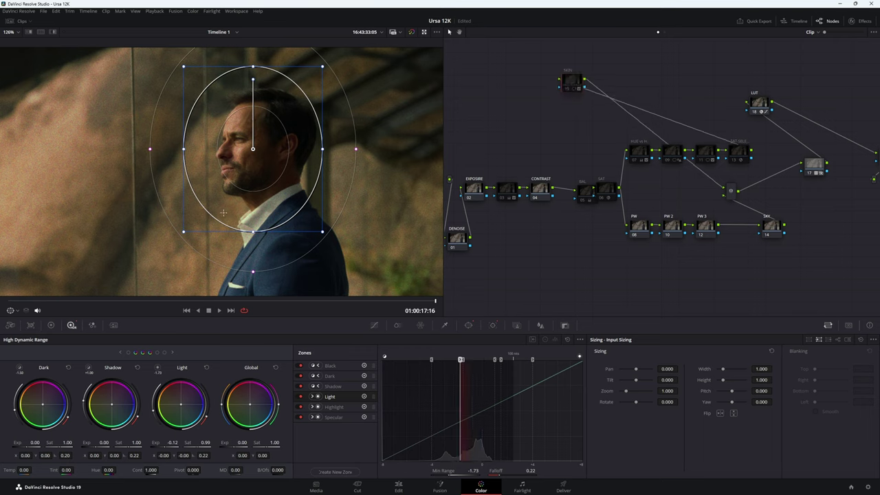
key("ctrl+d")
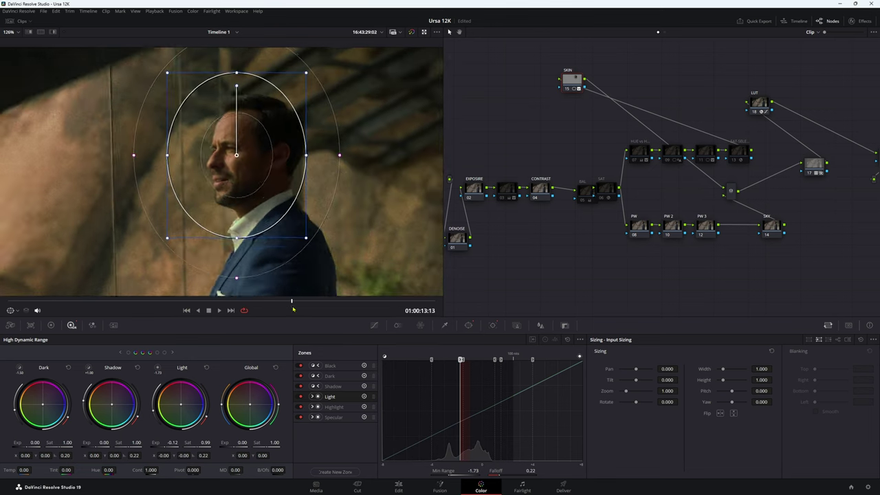
Review the ODT node's Color Space Transform settings, then hide them and move the playhead to 01:00:15:05.
left_click_drag(443, 137, 213, 153)
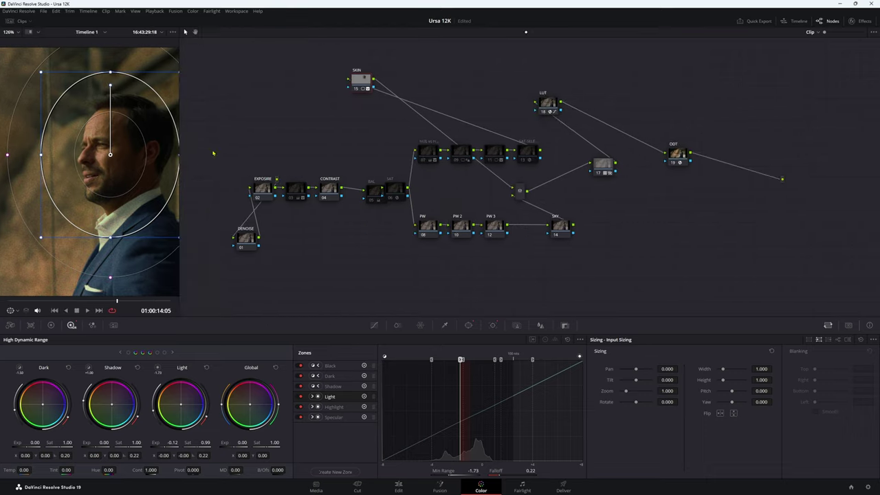
left_click(674, 166)
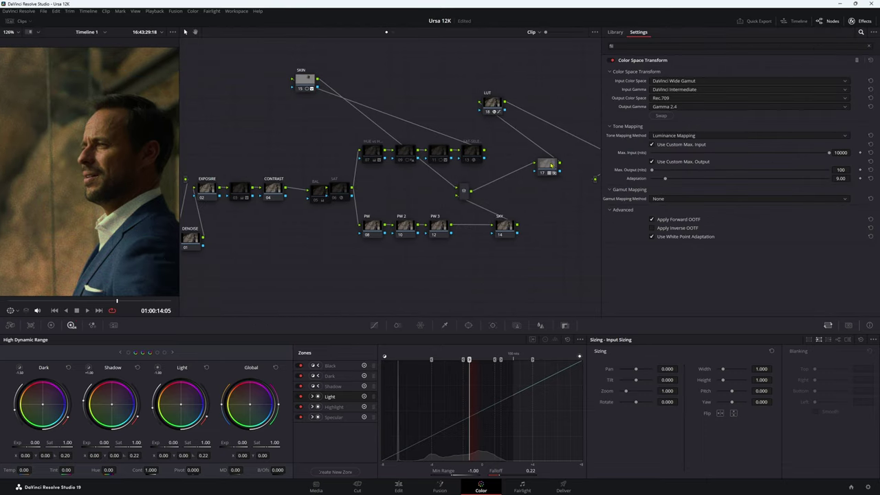
left_click(860, 20)
left_click(597, 88)
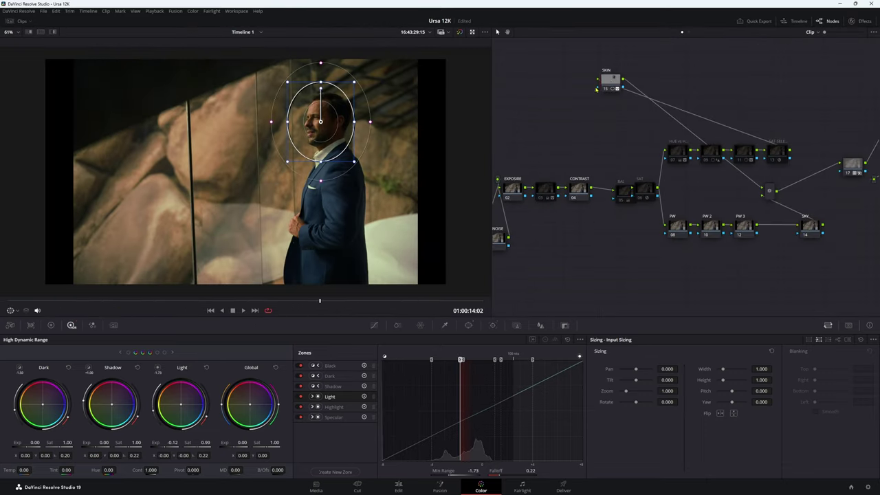
left_click_drag(334, 303, 372, 303)
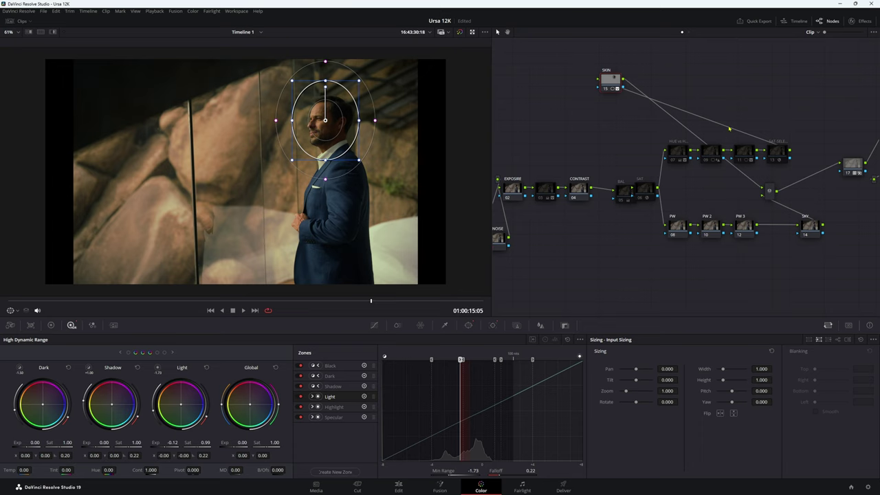
Pull node 03 out of the row, enable it, and place it back between the EXPOSURE and CONTRAST nodes.
left_click_drag(572, 198, 541, 111)
key("ctrl+d")
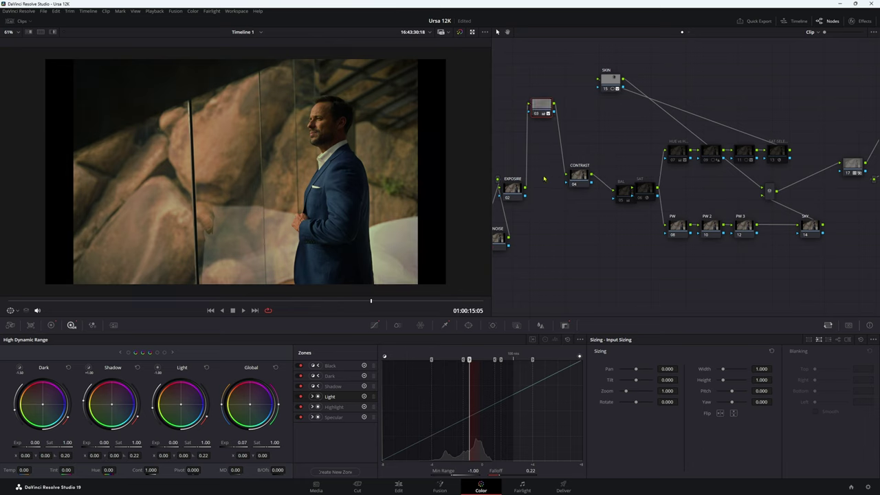
left_click_drag(543, 103, 543, 176)
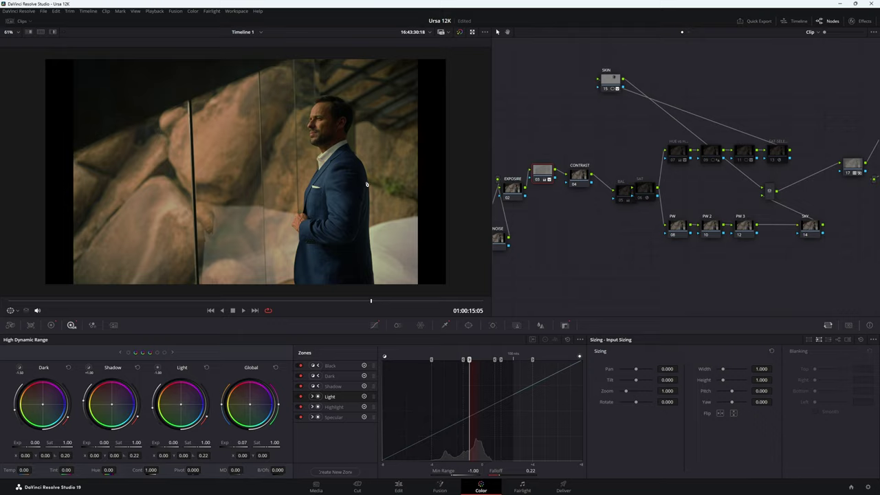
Check the graded shot in full screen while scrubbing to 01:00:15:12, and return to the normal view.
key("ctrl+f")
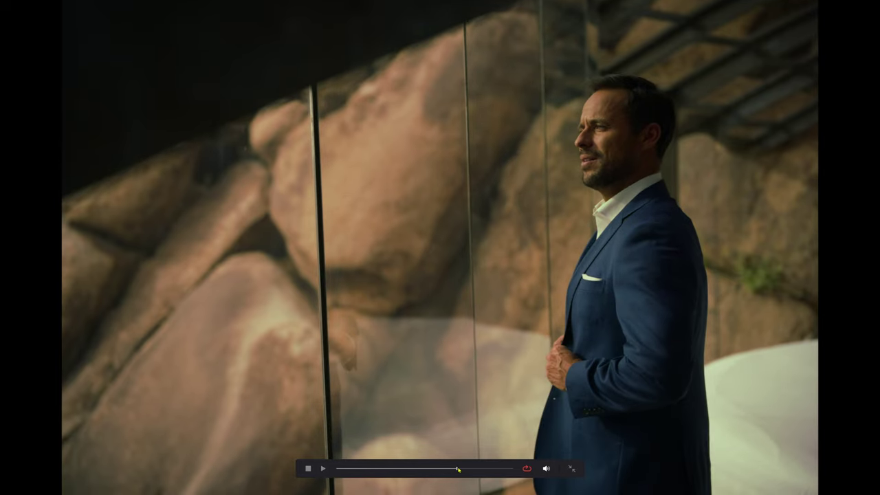
mouse_move(458, 469)
left_mouse_down()
mouse_move(494, 471)
mouse_move(460, 464)
mouse_move(475, 466)
left_mouse_up()
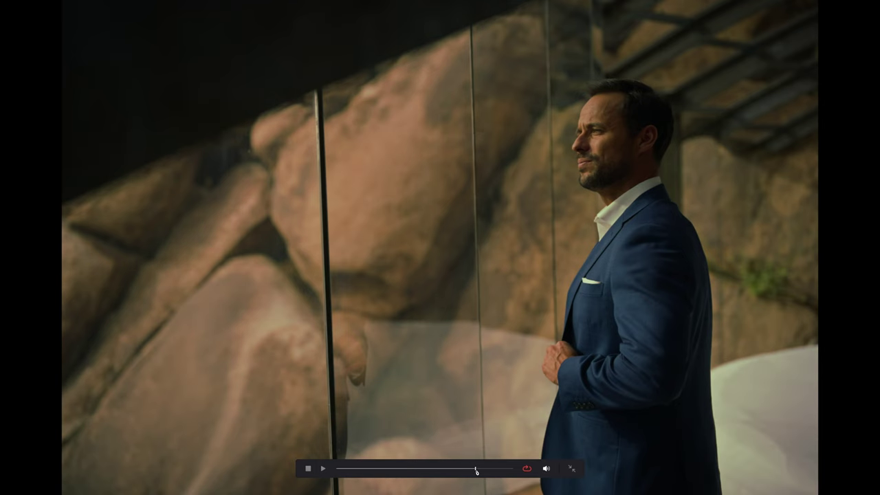
left_click_drag(475, 471, 476, 470)
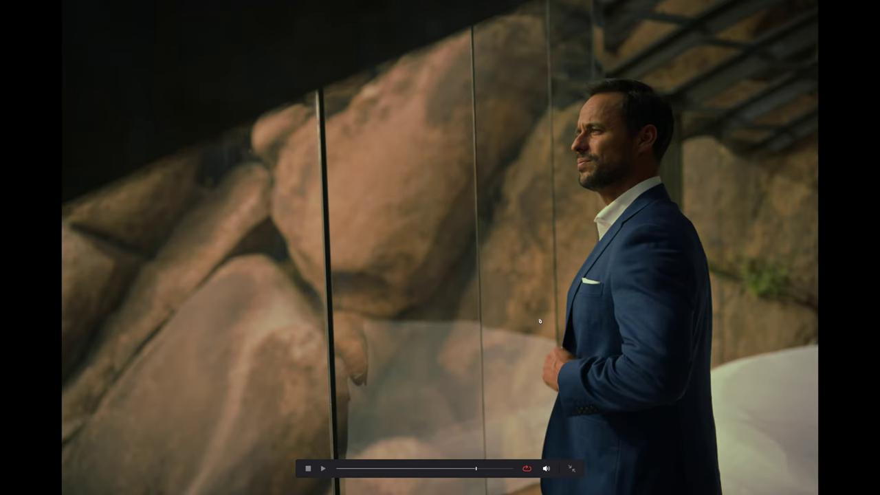
key("Escape")
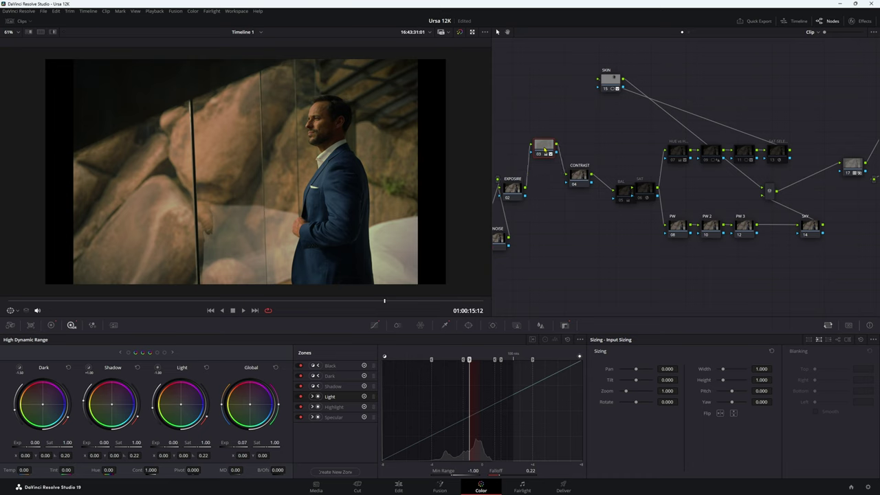
Inspect node 03's HSL luminance qualifier and primary color wheels in highlight view.
left_click(545, 149)
left_click(445, 325)
key("shift+h")
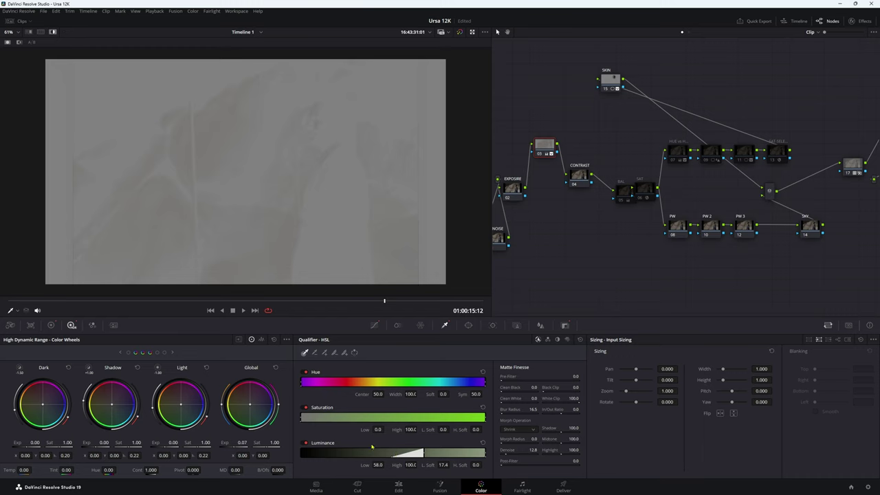
left_click(51, 324)
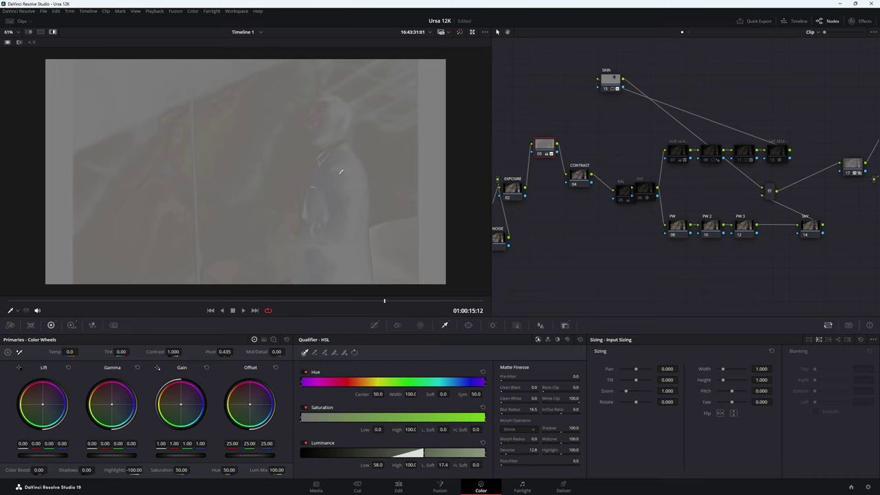
Move node 03 down beside the CONTRAST node, turn off the highlight view, and toggle the node off and on to compare.
left_click_drag(545, 155, 549, 167)
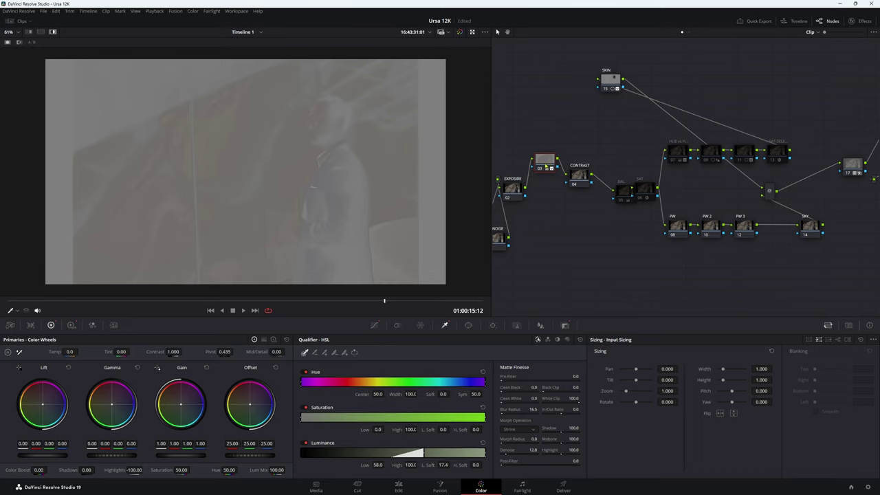
left_click_drag(545, 163, 546, 176)
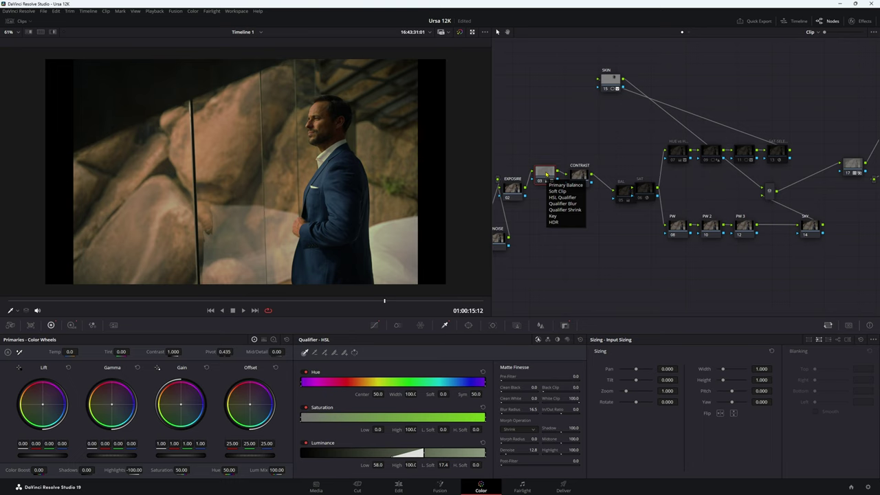
left_click(547, 175)
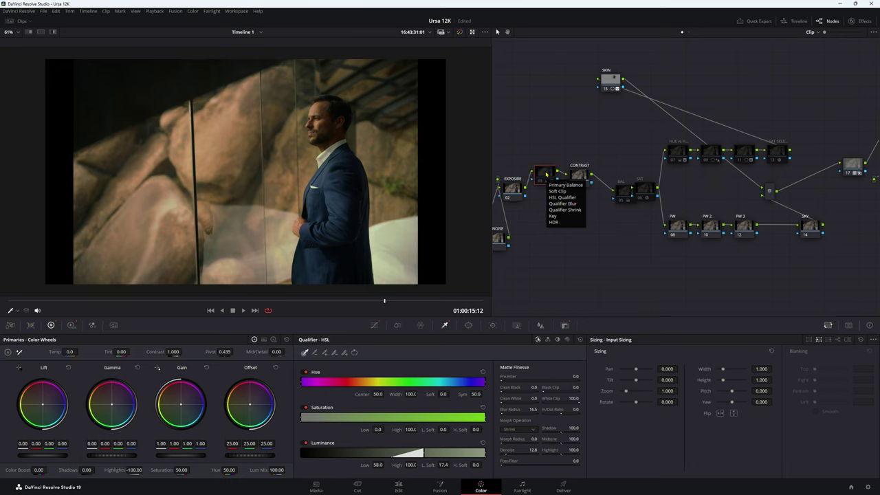
key("ctrl+d")
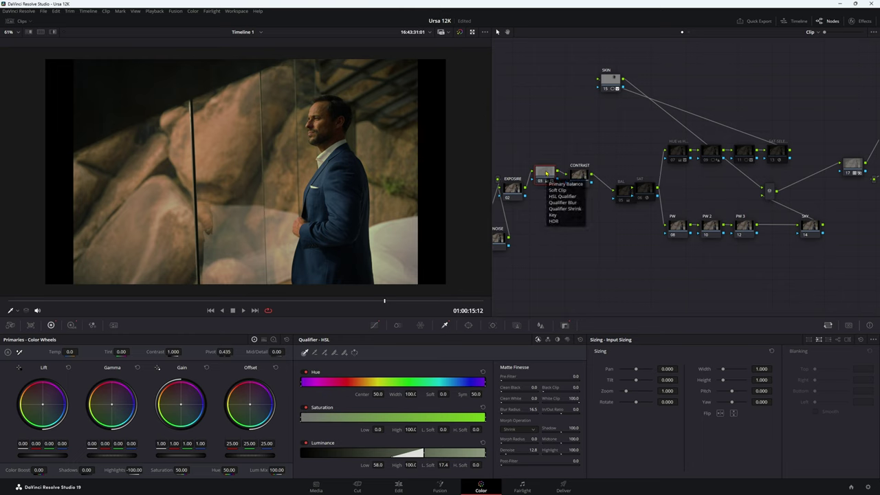
Space node 03 and the CONTRAST node out in the row between the EXPOSURE and BAL nodes.
left_click_drag(579, 171, 566, 186)
left_click(544, 183)
left_click(594, 183)
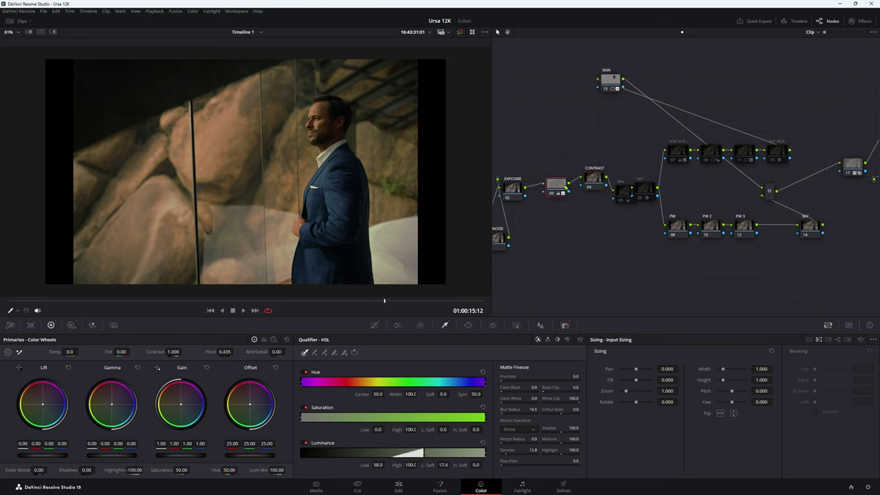
Widen the node graph, move the BAL node below the CONTRAST and SAT nodes, and enable it.
left_click_drag(491, 156, 387, 165)
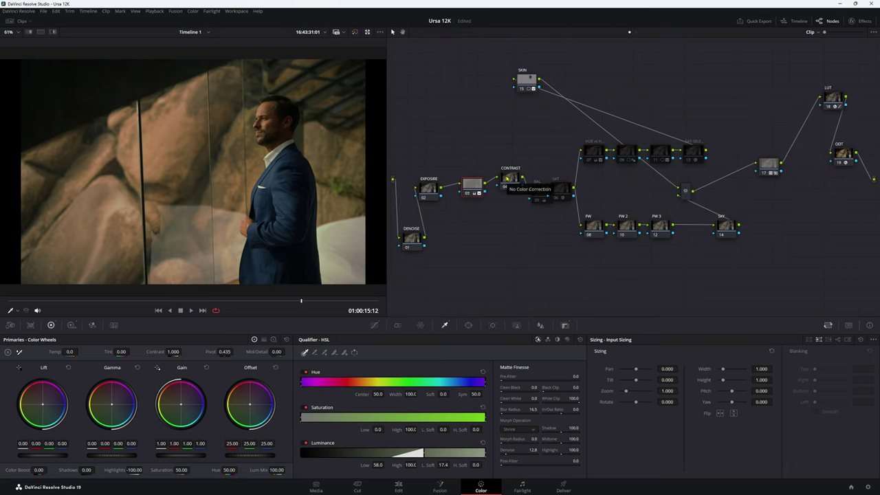
left_click_drag(562, 189, 535, 217)
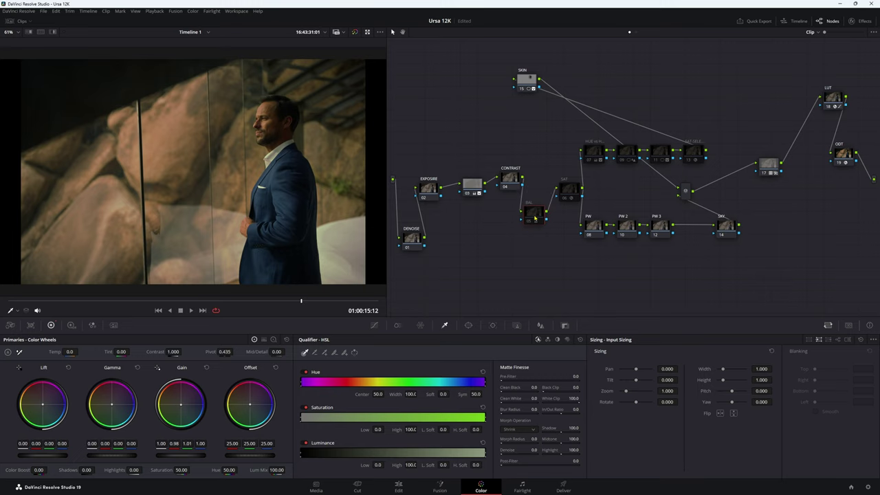
left_click_drag(528, 217, 527, 217)
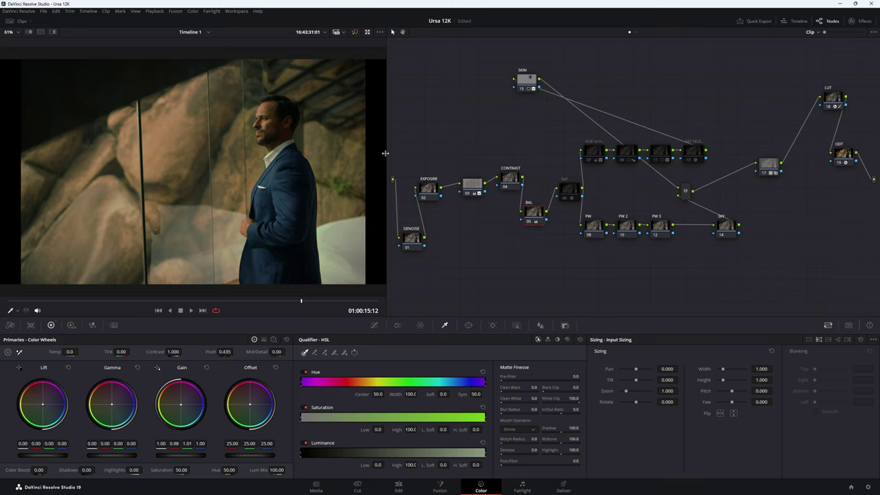
Widen the viewer beside the node graph and check the balanced shot in full screen.
left_click_drag(387, 150, 524, 156)
key("ctrl+f")
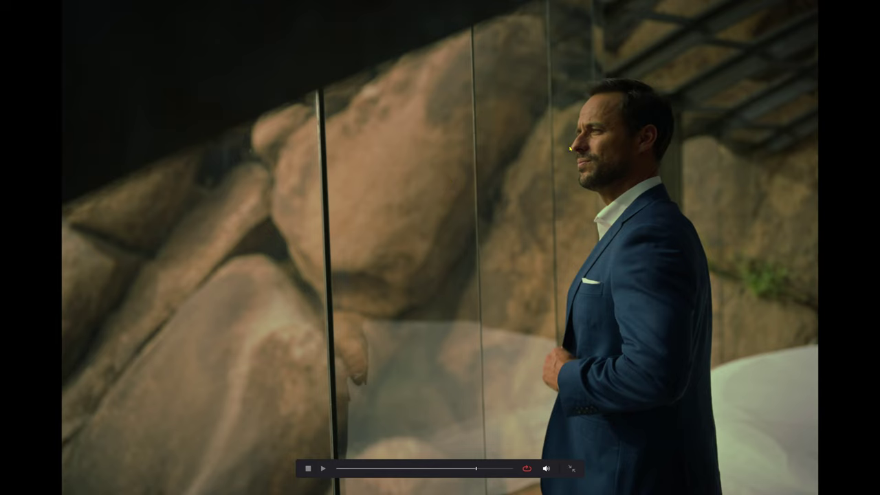
key("ctrl+f")
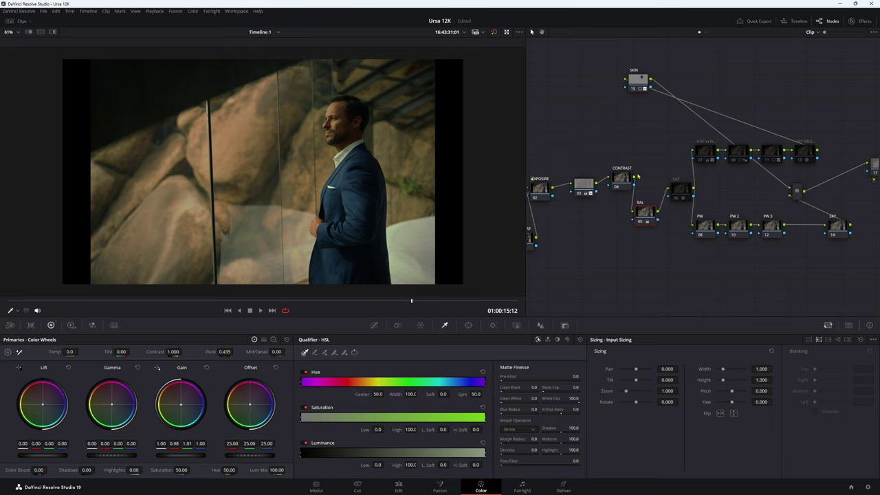
Move the BAL node below node 03 and the CONTRAST node, and set its gamma to Linear.
right_click(598, 219)
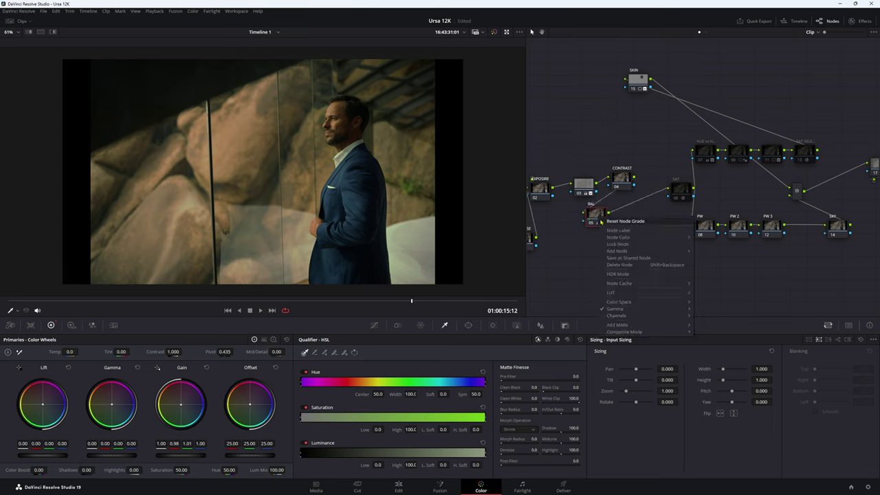
mouse_move(660, 309)
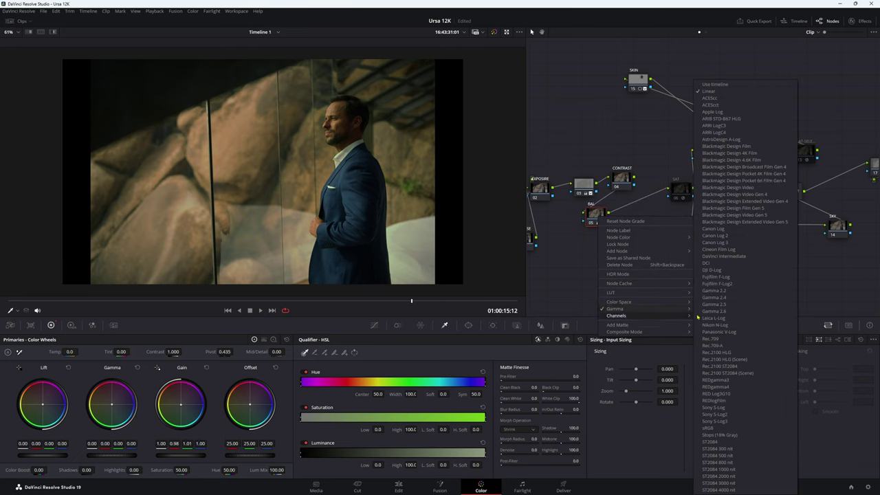
left_click(723, 98)
Inspect the balanced shot enlarged on the man and in full screen, scrubbing forward through the clip.
scroll(410, 166, "up", 3)
left_click_drag(410, 166, 375, 194)
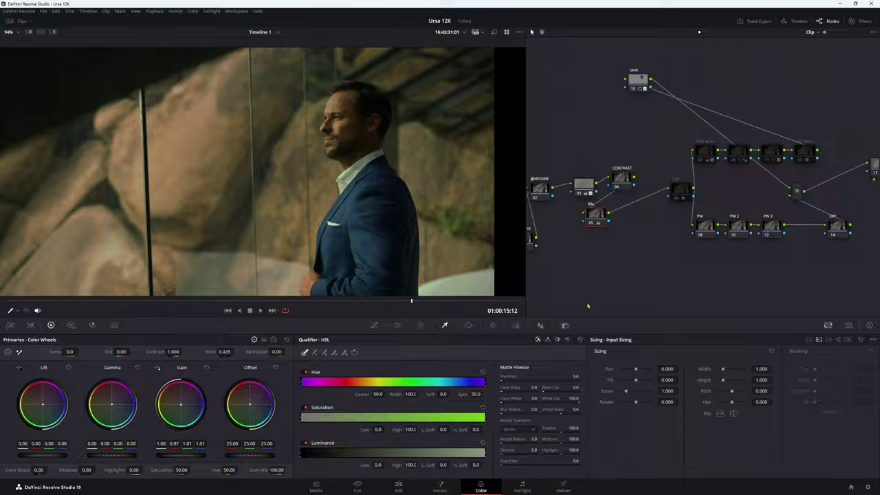
key("ctrl+f")
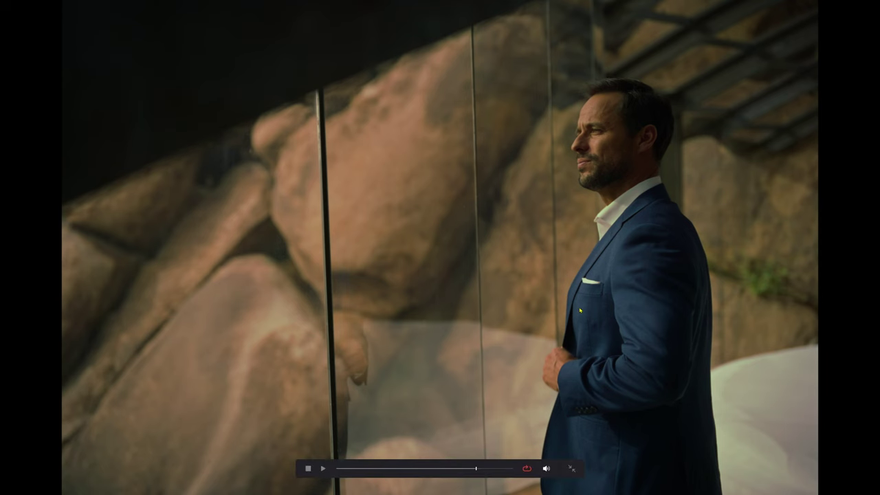
mouse_move(476, 468)
left_mouse_down()
mouse_move(430, 469)
mouse_move(483, 468)
left_mouse_up()
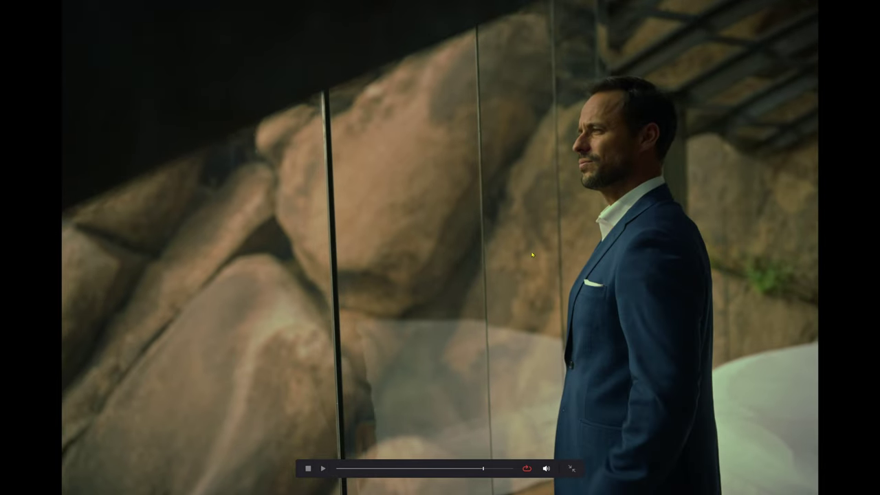
key("Escape")
key("ctrl+f")
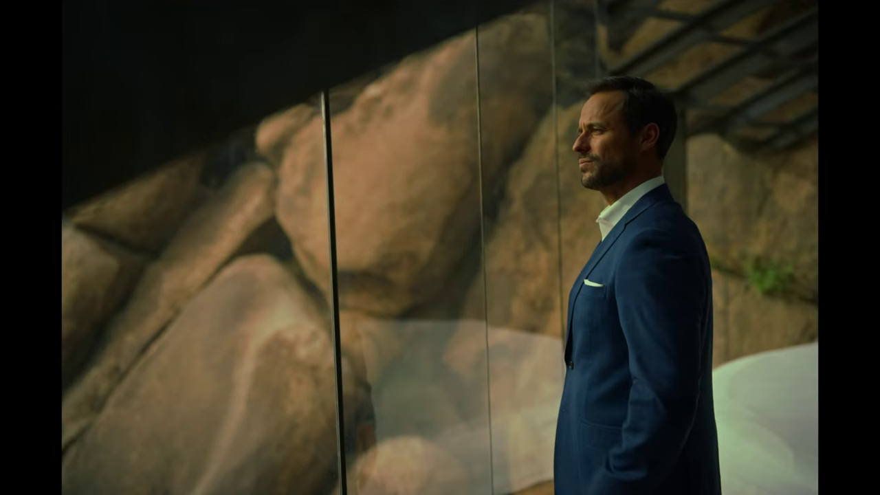
mouse_move(626, 161)
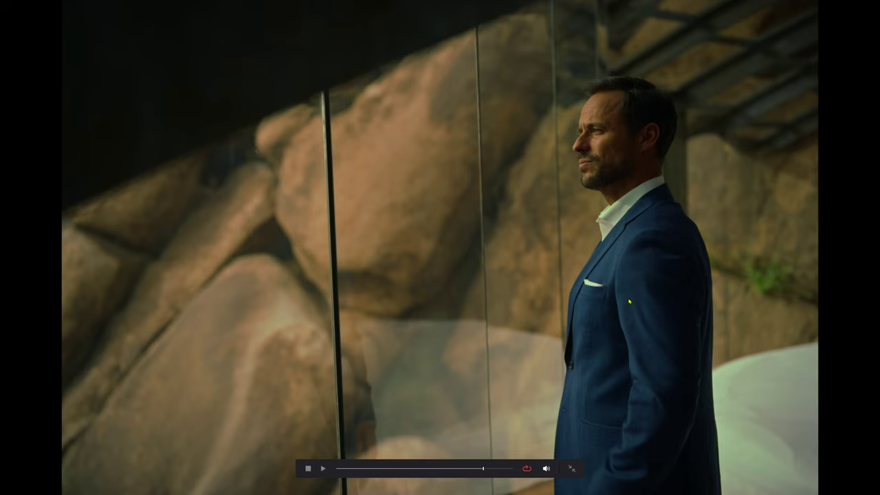
left_click_drag(471, 473, 494, 474)
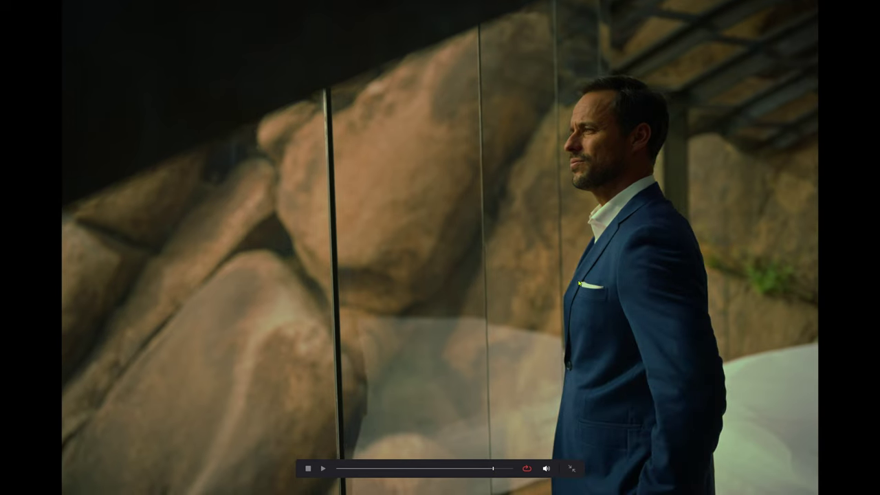
key("Escape")
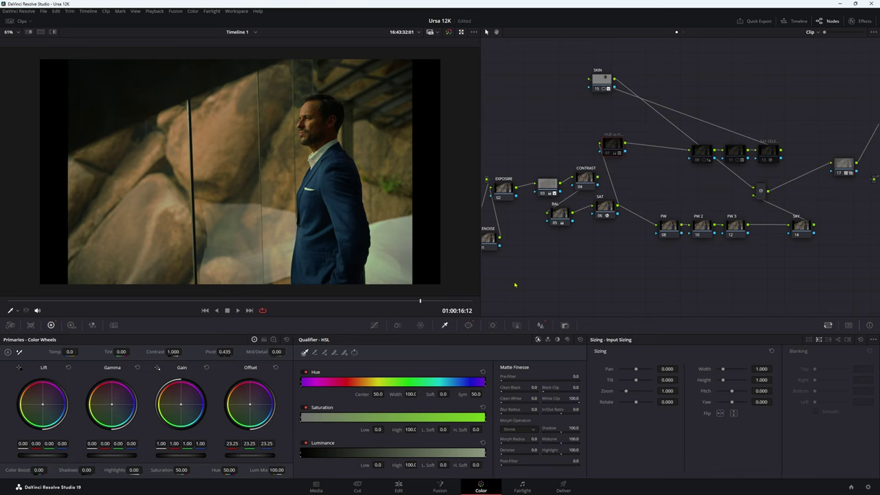
Bring nodes 09 and 11 closer to node 07, enable them and show each one's circular window.
left_click(468, 325)
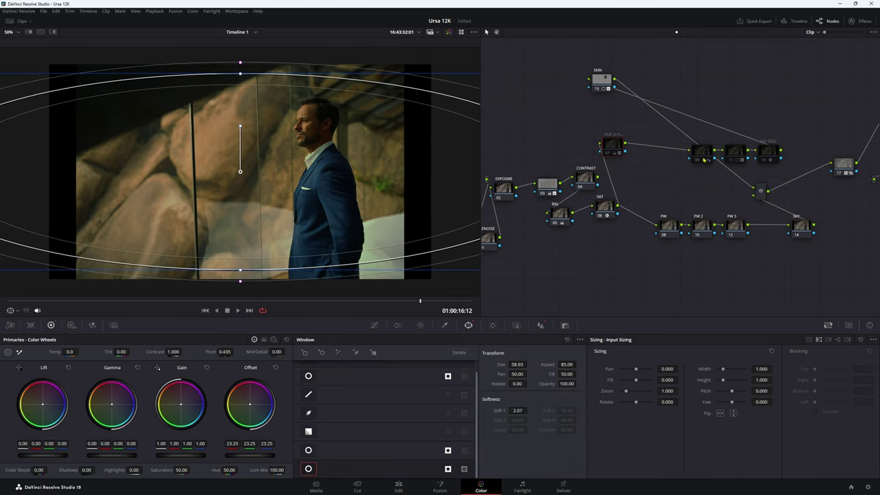
left_click_drag(704, 160, 673, 158)
left_click_drag(737, 155, 710, 156)
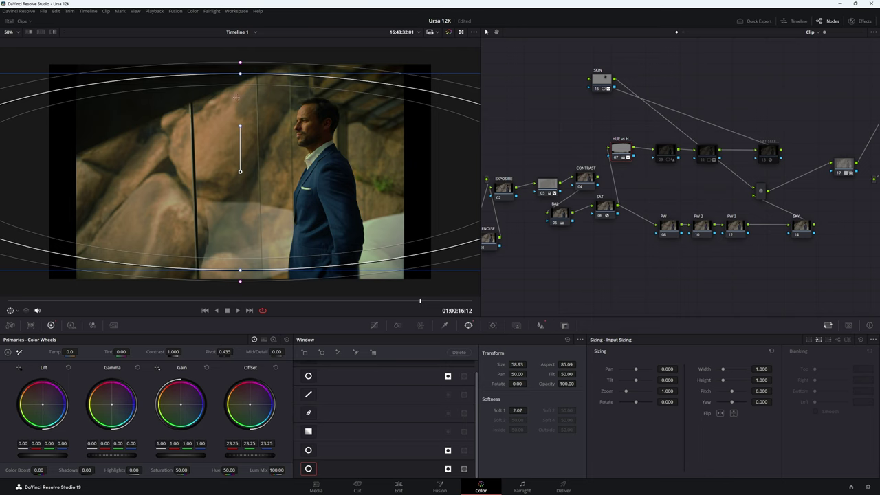
left_click(664, 150)
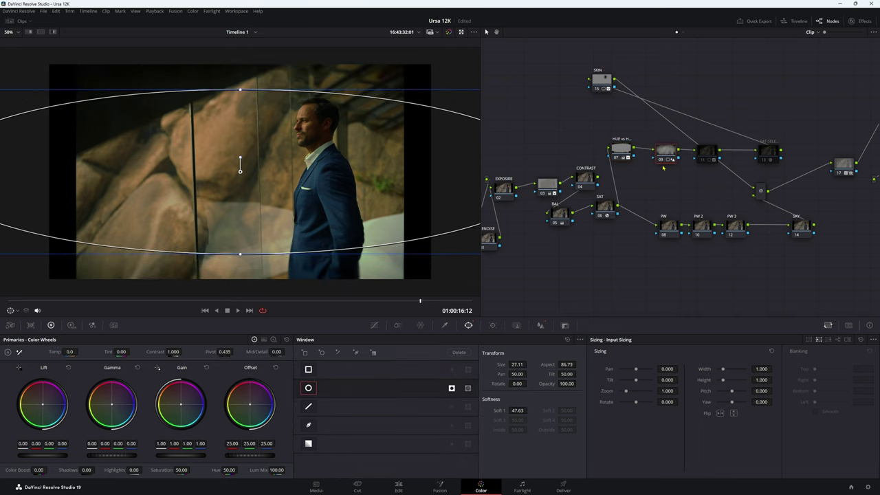
left_click(705, 151)
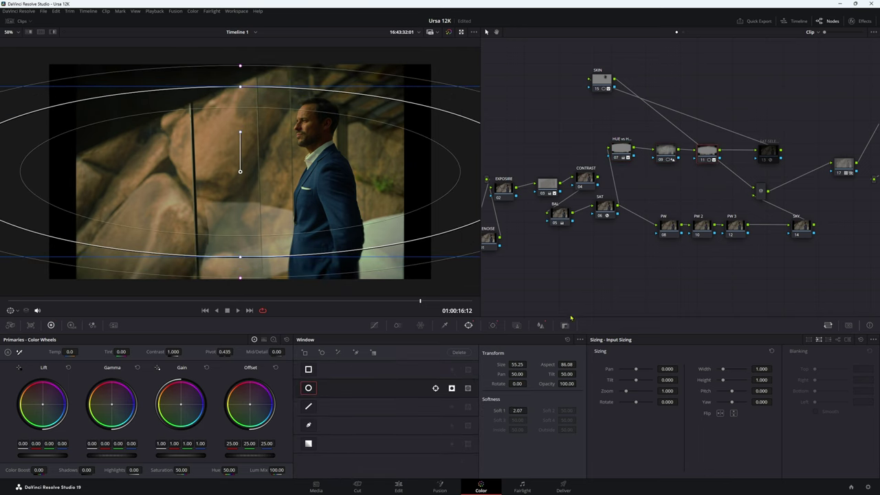
Show the blur settings, select nodes 07, 09 and 11 together, and toggle them off and on to compare.
left_click(540, 325)
left_click_drag(362, 417, 394, 389)
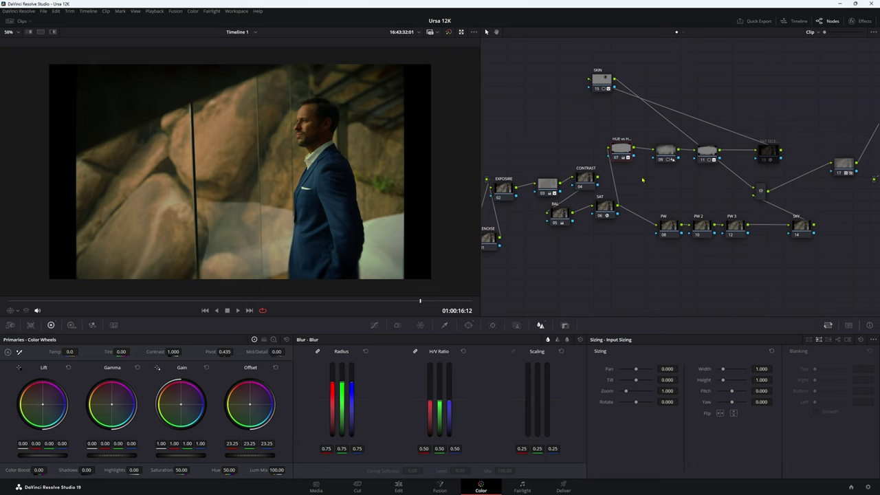
left_click(667, 152)
left_click(707, 151, "ctrl")
key("ctrl+d")
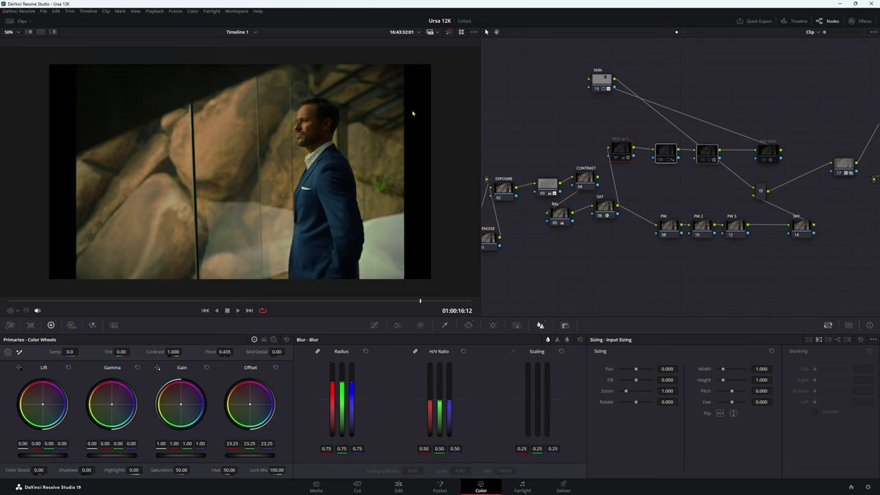
key("ctrl+d")
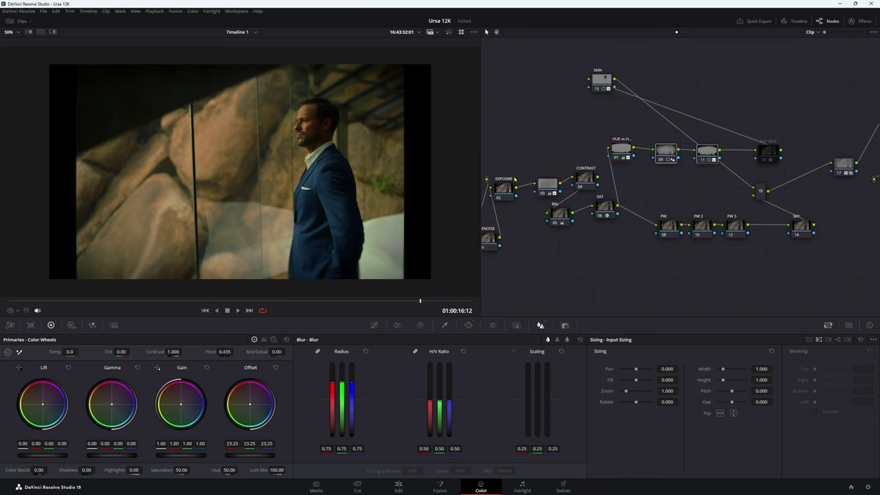
Tighten nodes 09 and 11 beside node 07 and place node 13 below and between them.
mouse_move(672, 159)
left_mouse_down()
mouse_move(668, 138)
mouse_move(661, 157)
left_mouse_up()
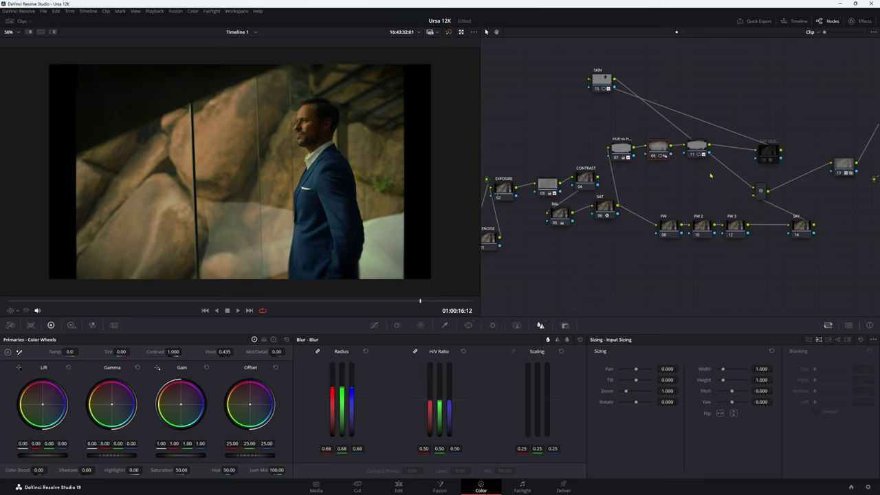
left_click_drag(774, 159, 686, 187)
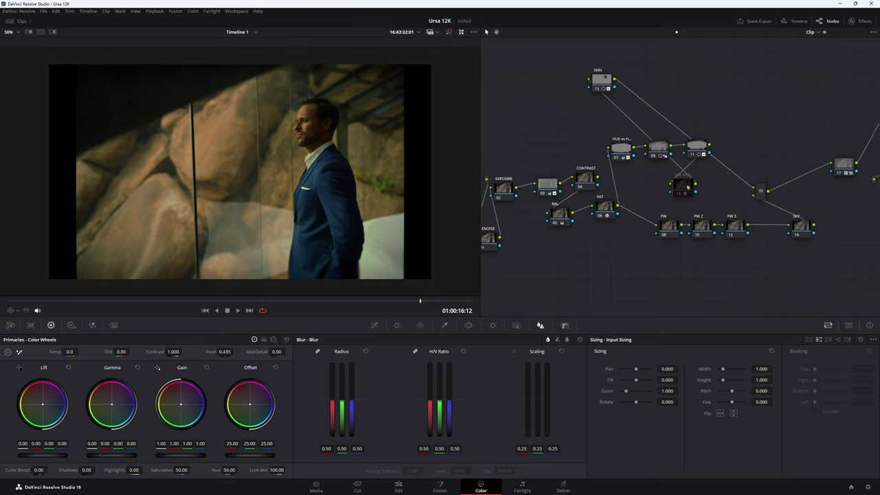
Show node 13's DCTL settings beside an enlarged viewer, toggle the node off and on to compare, and scrub forward in the clip.
key("alt+f")
left_click(851, 21)
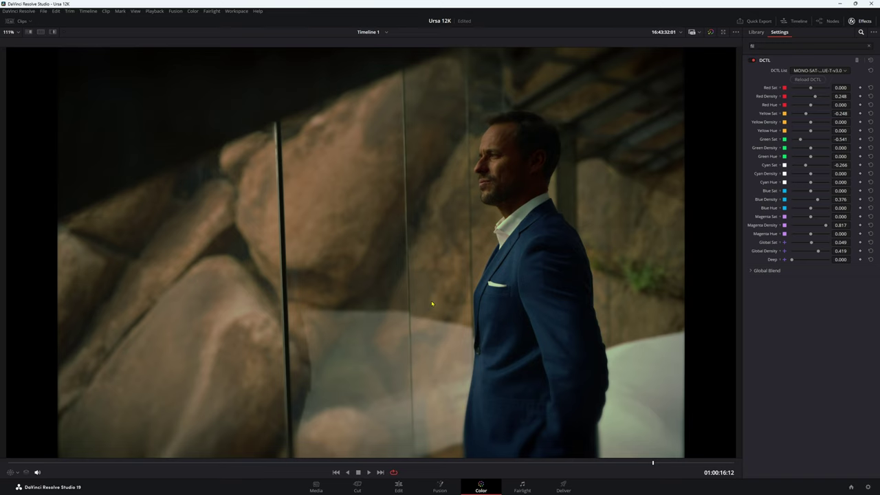
key("ctrl+d")
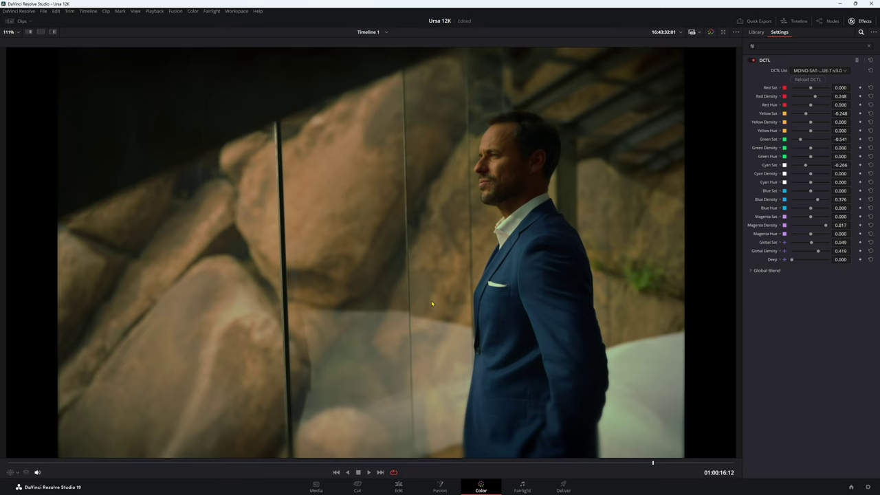
key("ctrl+d")
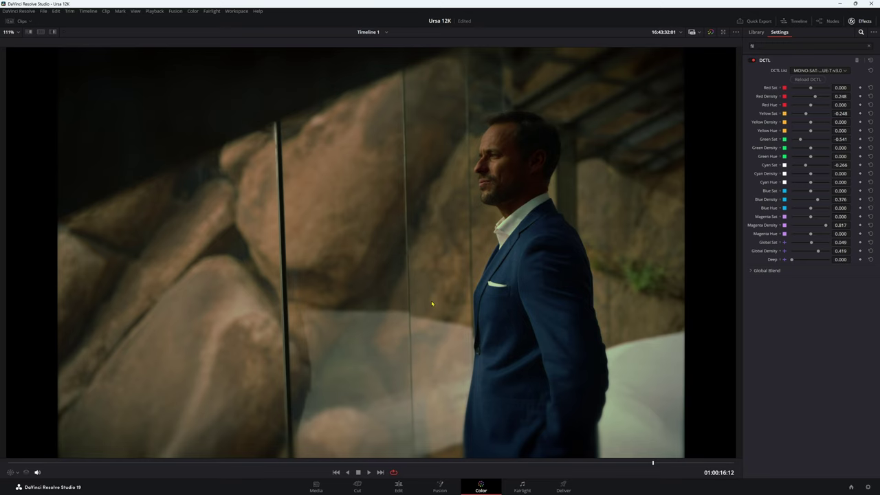
left_click_drag(544, 467, 703, 463)
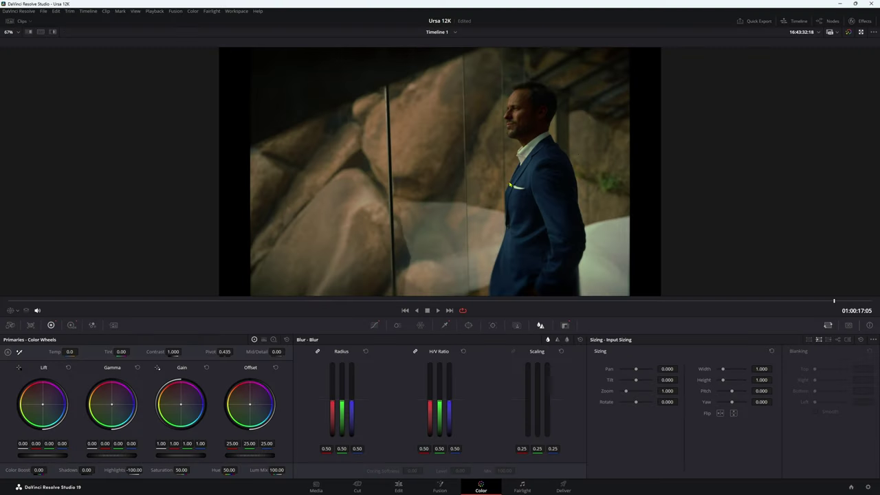
Clean up the node graph into tidy rows, widen the viewer beside it, and move the CONTRAST node above the main row.
key("alt+f")
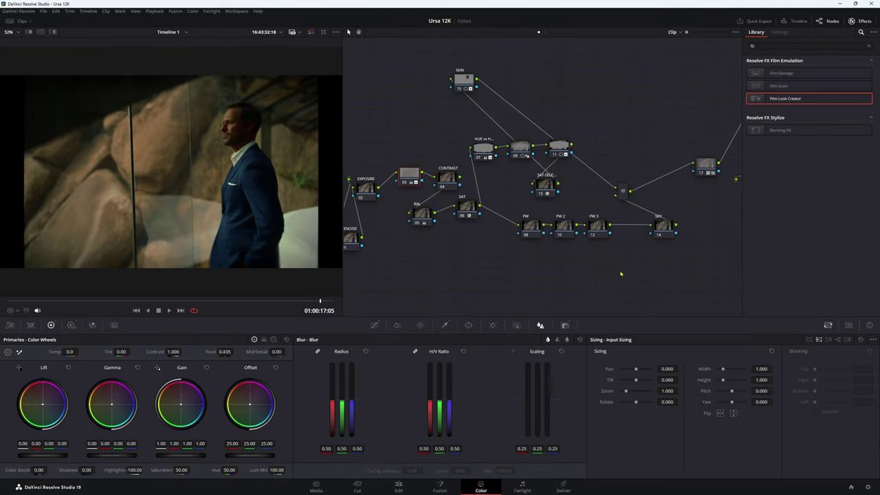
key("ctrl+shift+c")
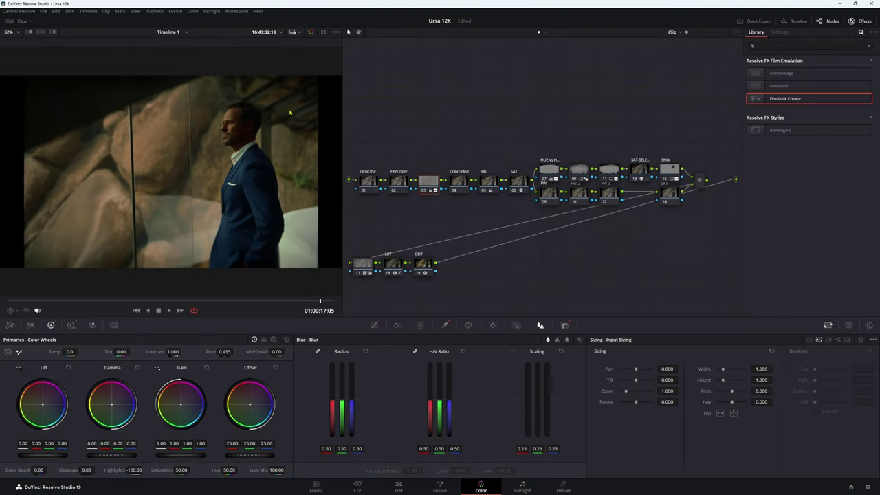
left_click_drag(345, 134, 392, 132)
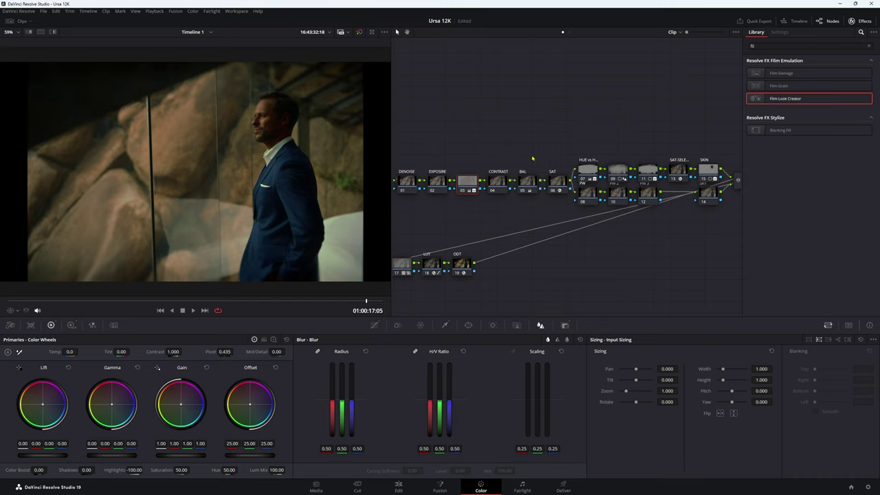
left_click_drag(498, 184, 494, 139)
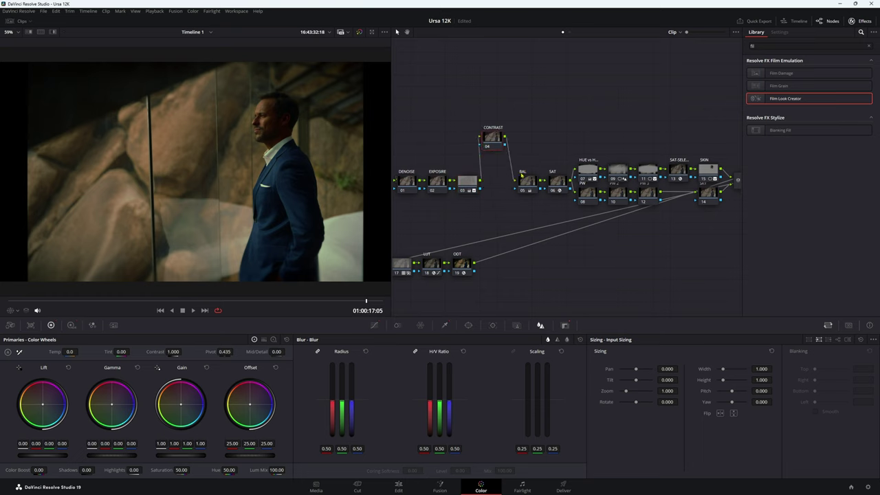